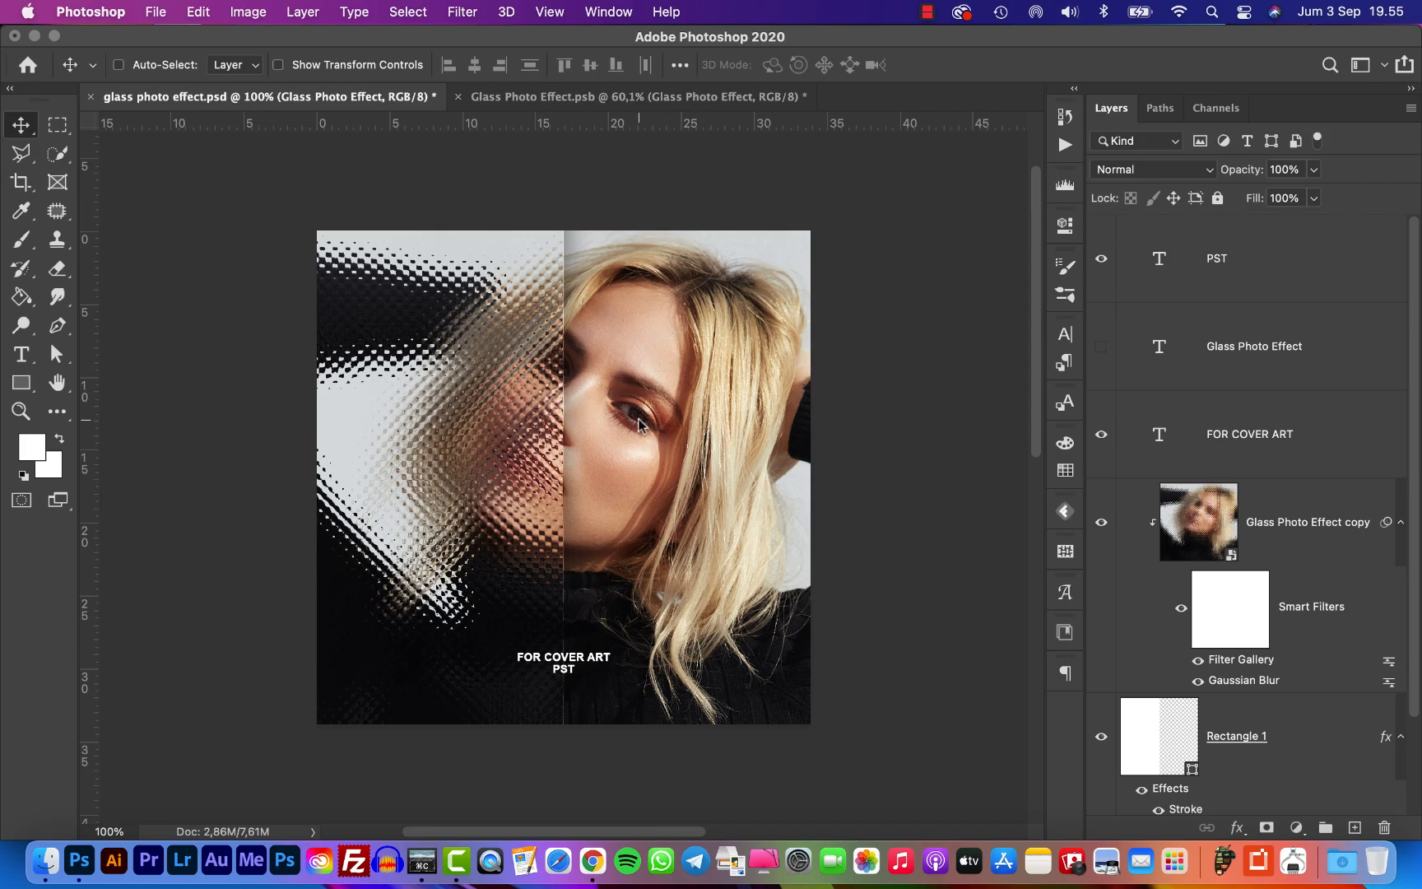
{"action": "scroll", "coordinate": [639, 423], "scroll_direction": "up", "scroll_amount": 2}
{"action": "scroll", "coordinate": [640, 424], "scroll_direction": "down", "scroll_amount": 4}
{"action": "scroll", "coordinate": [639, 424], "scroll_direction": "up", "scroll_amount": 2}
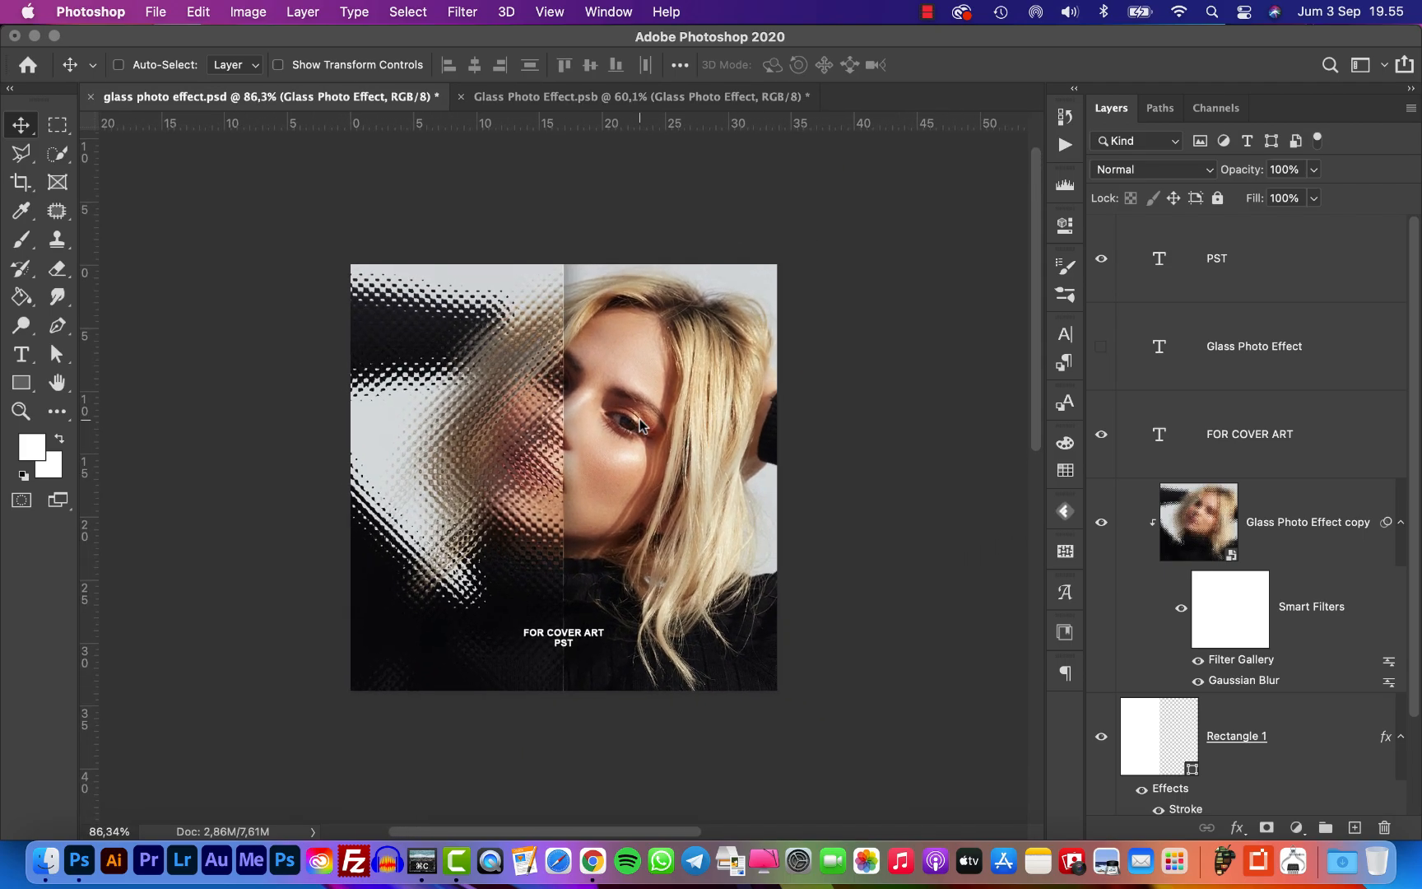
- Create a new blank document 1000 pixels wide and 1000 pixels high
{"action": "left_click", "coordinate": [155, 12]}
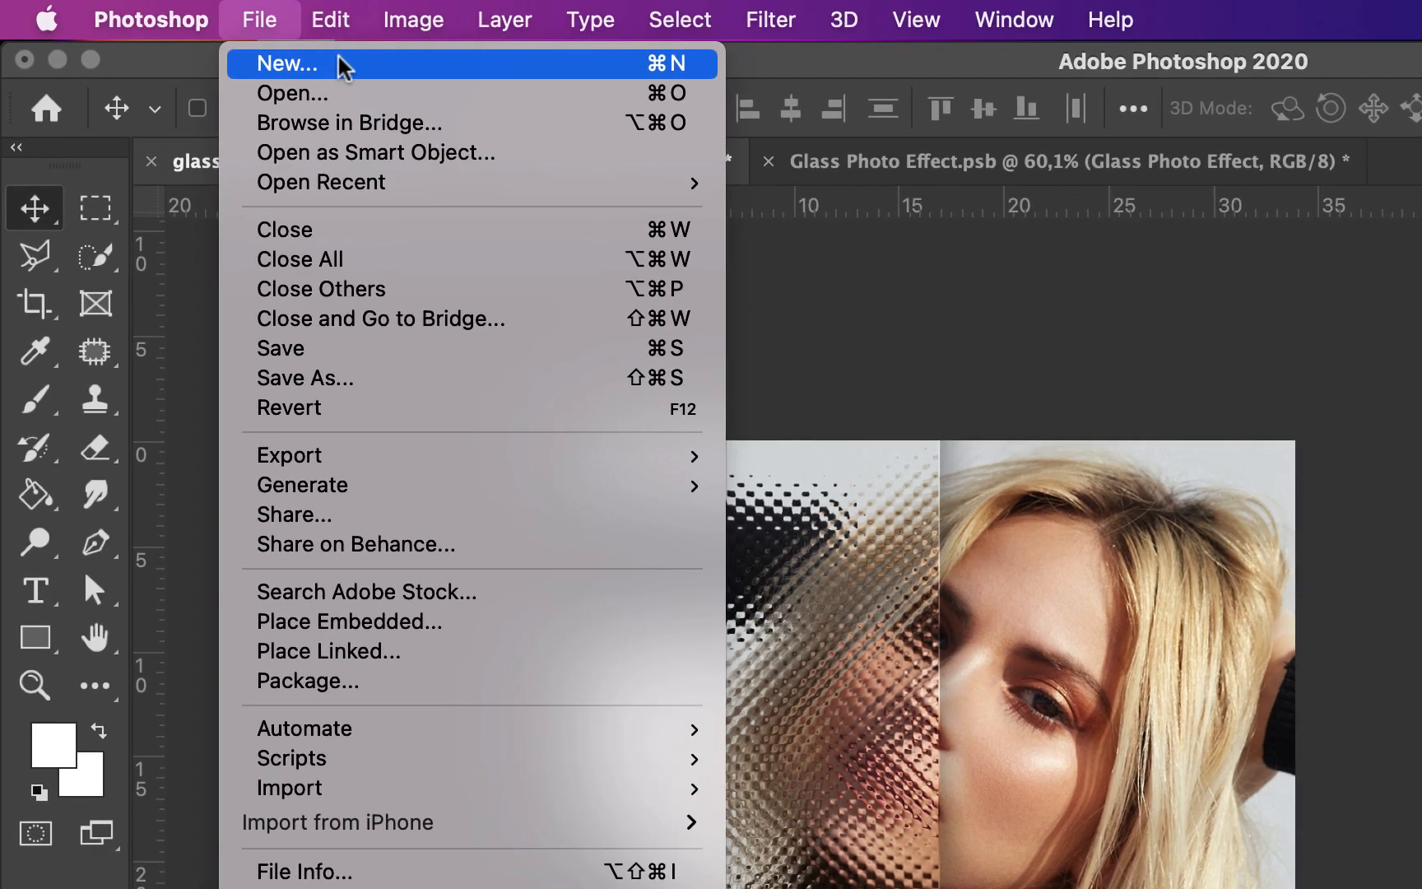
{"action": "left_click", "coordinate": [283, 60]}
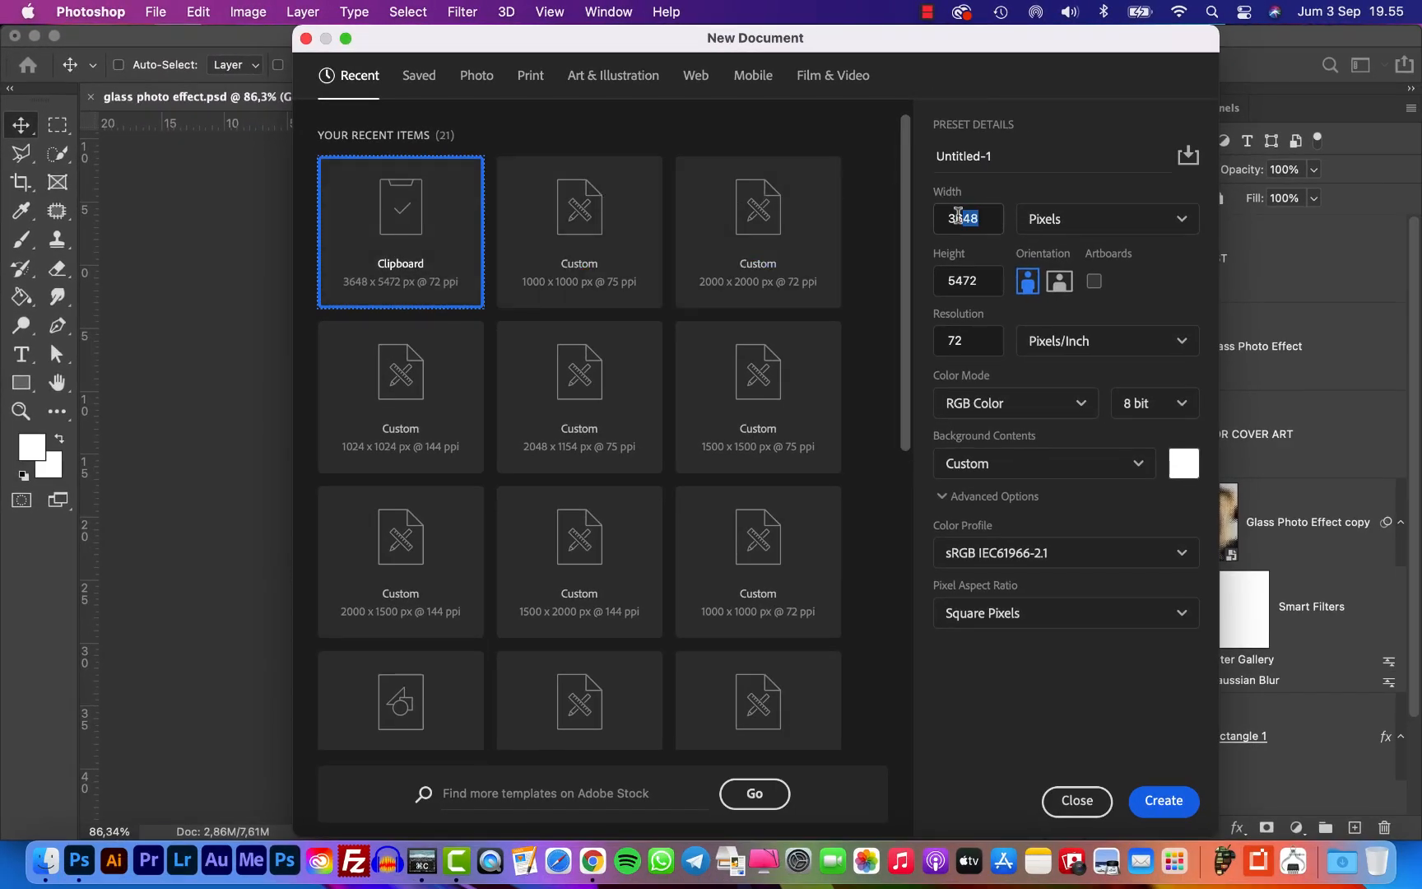
{"action": "double_click", "coordinate": [940, 217]}
{"action": "type", "text": "1000"}
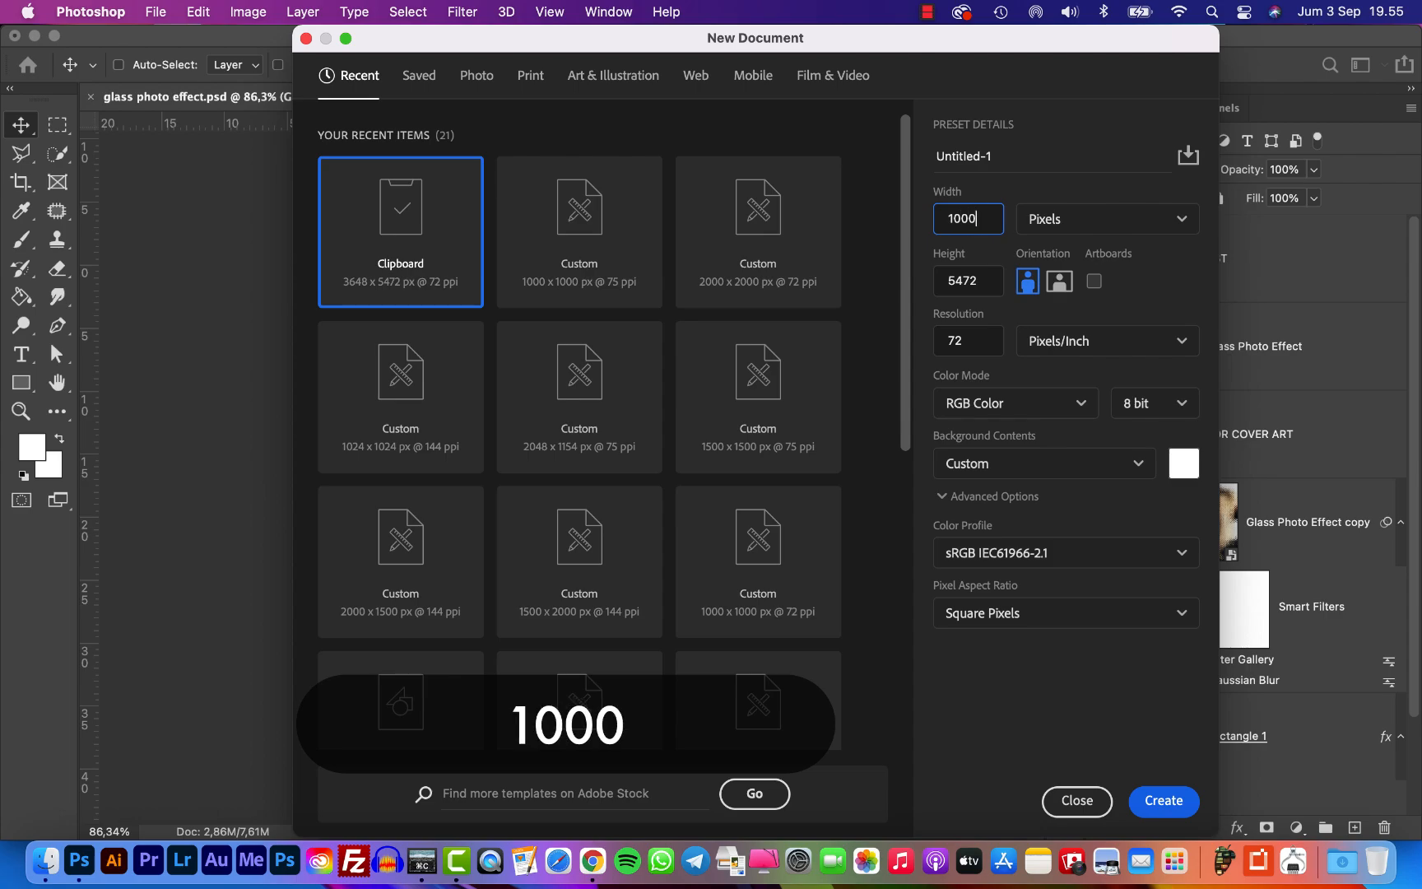
{"action": "key", "text": "Tab"}
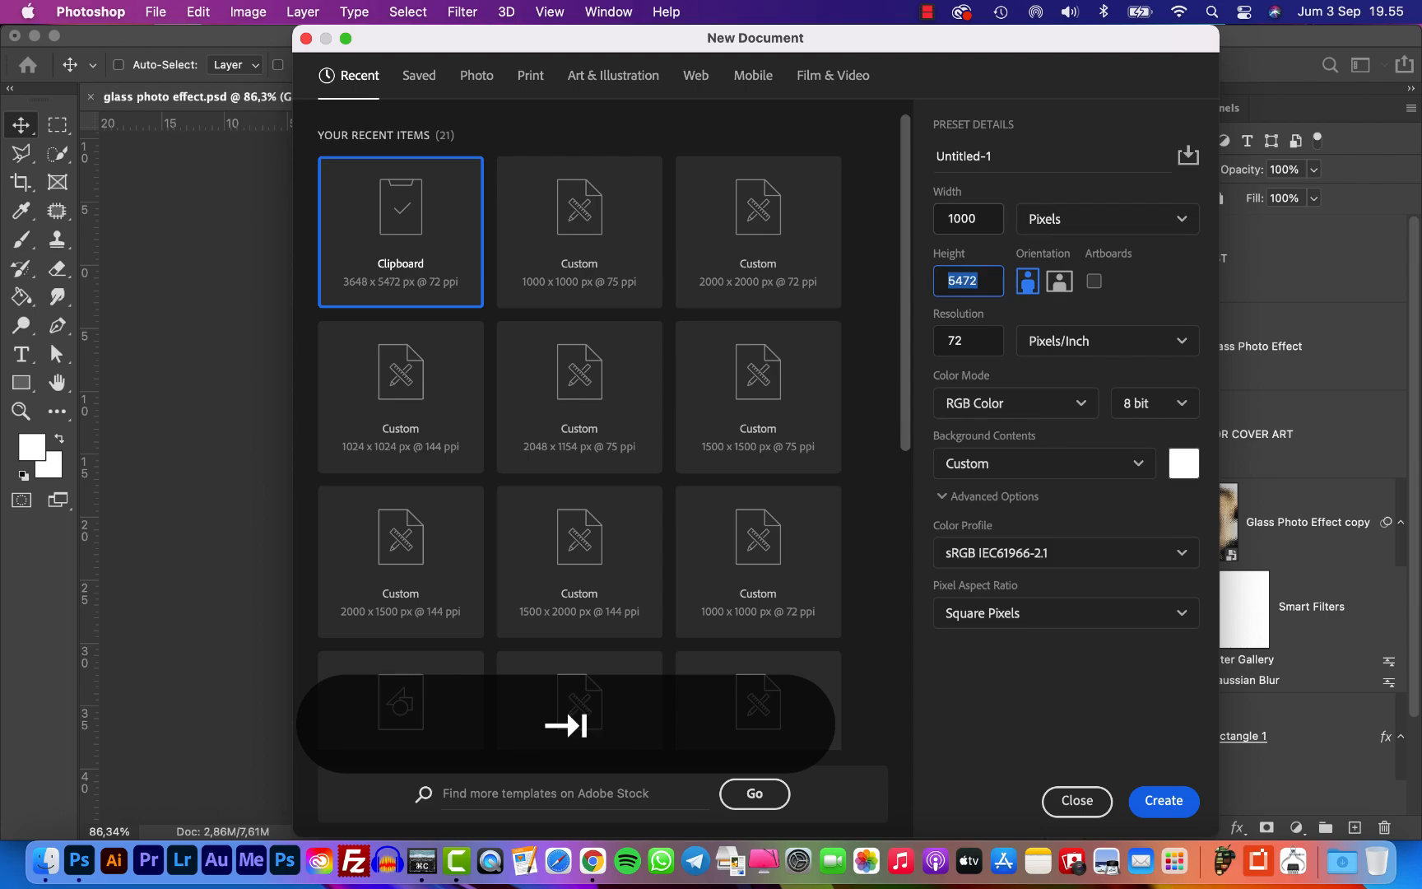
{"action": "type", "text": "1000"}
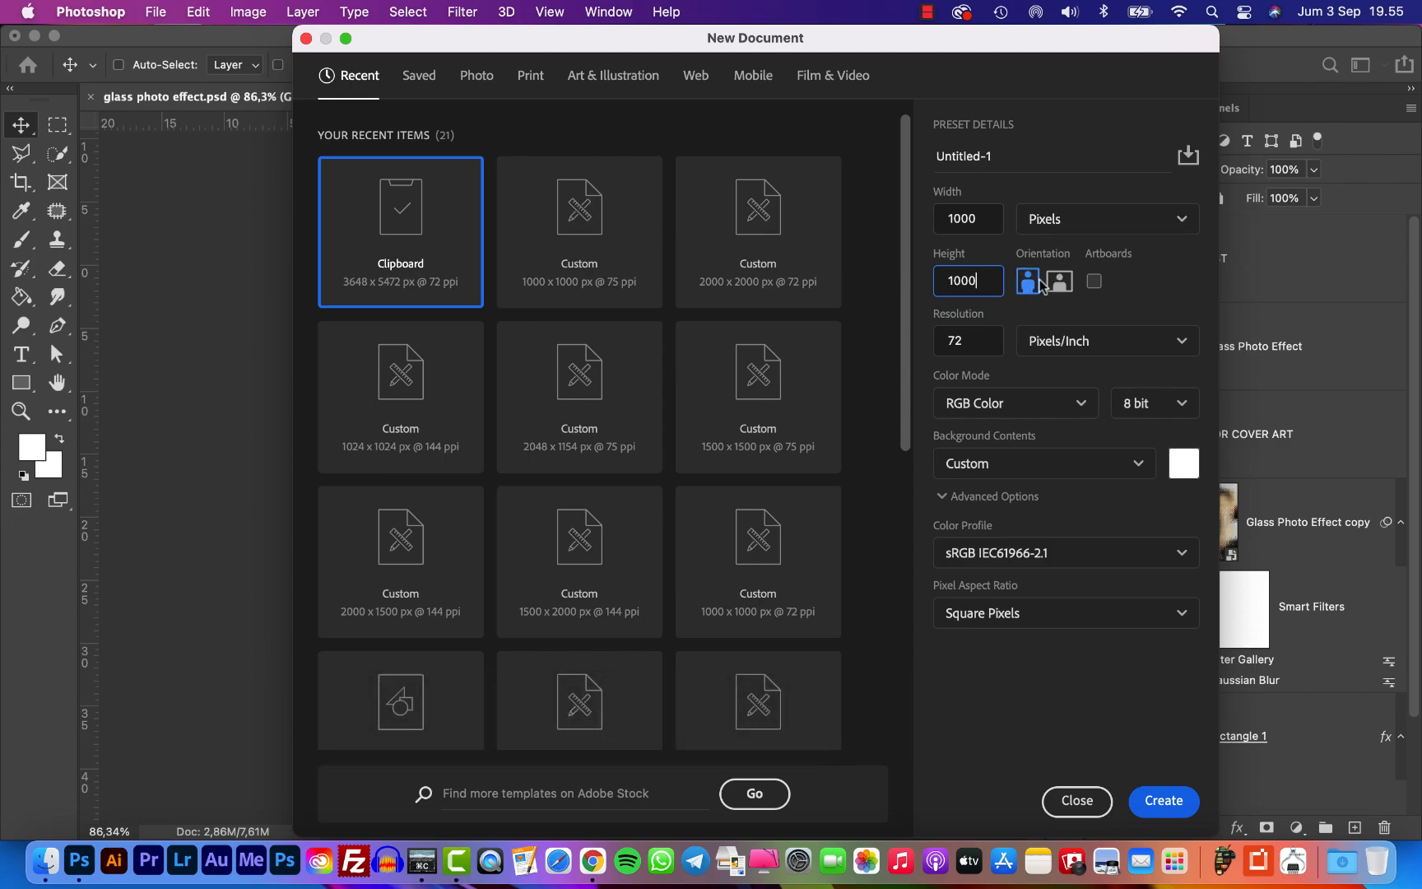
{"action": "left_click", "coordinate": [1152, 798]}
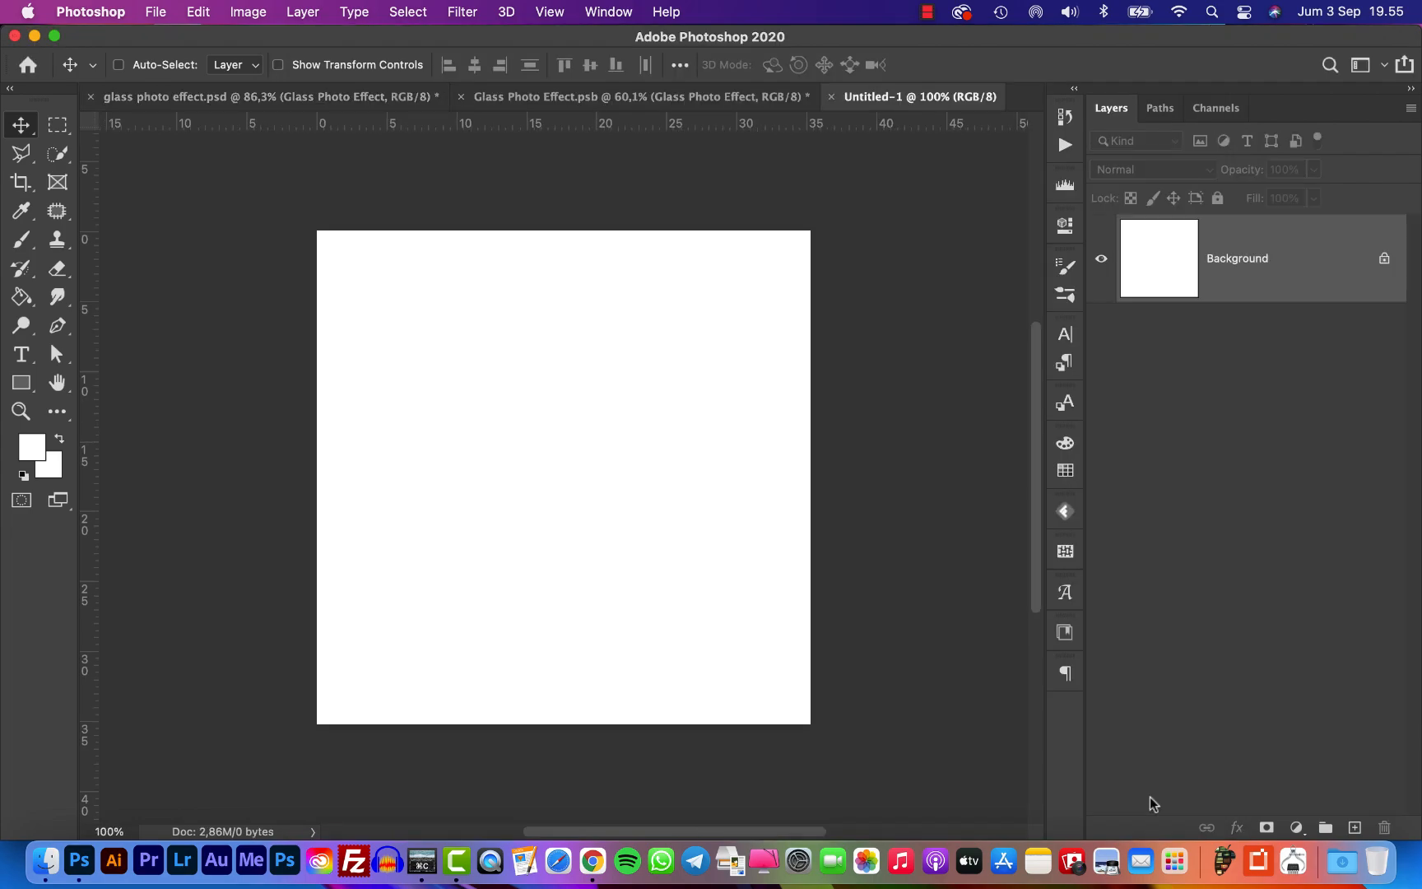
- Place the portrait photo pexels-jonaorle-3828245.jpg from Finder into the new document
{"action": "left_click", "coordinate": [37, 852]}
{"action": "left_click", "coordinate": [610, 377]}
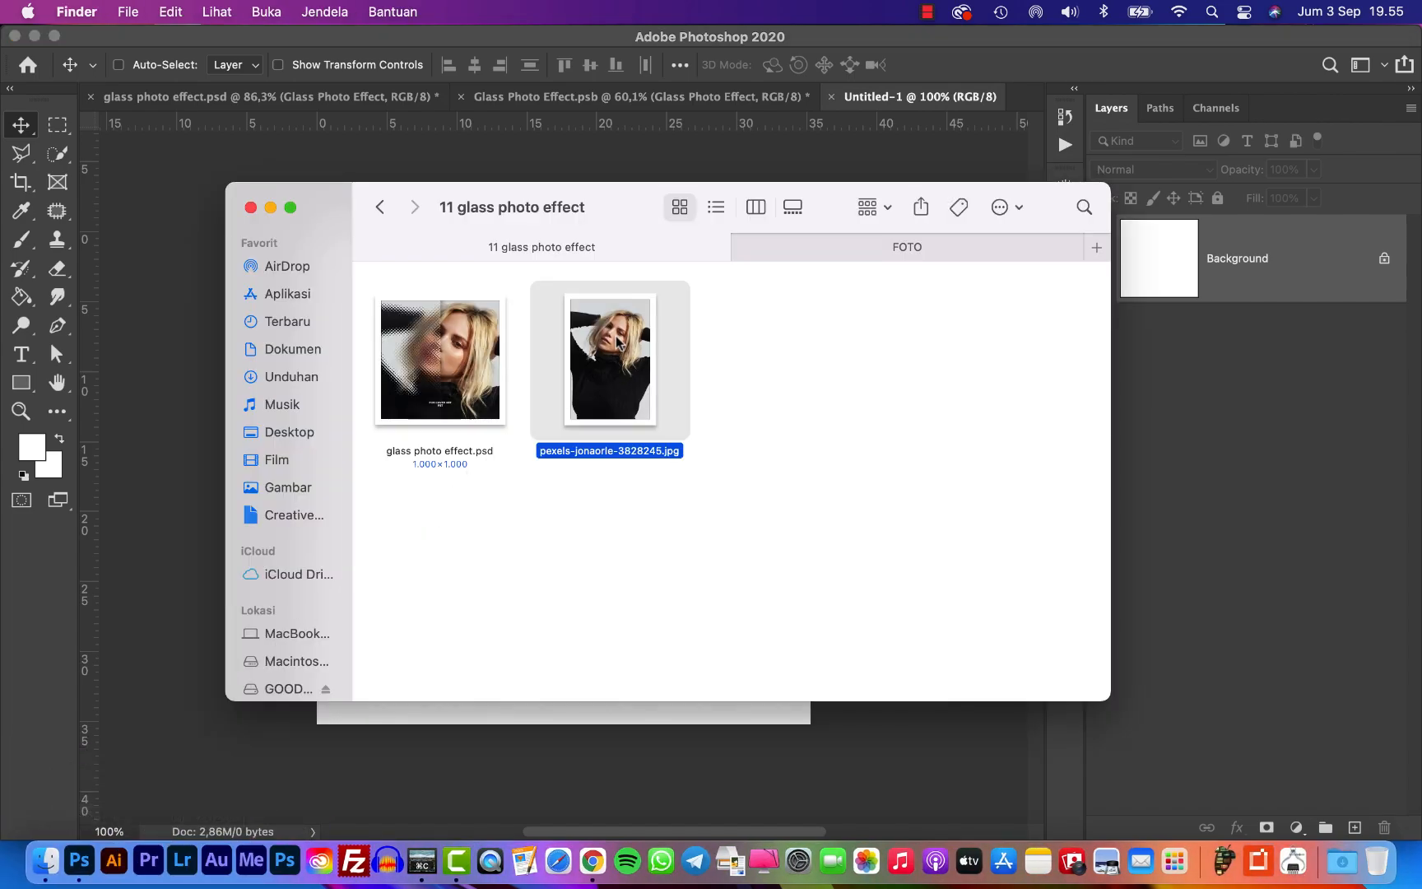
{"action": "left_click_drag", "start_coordinate": [615, 339], "coordinate": [395, 442]}
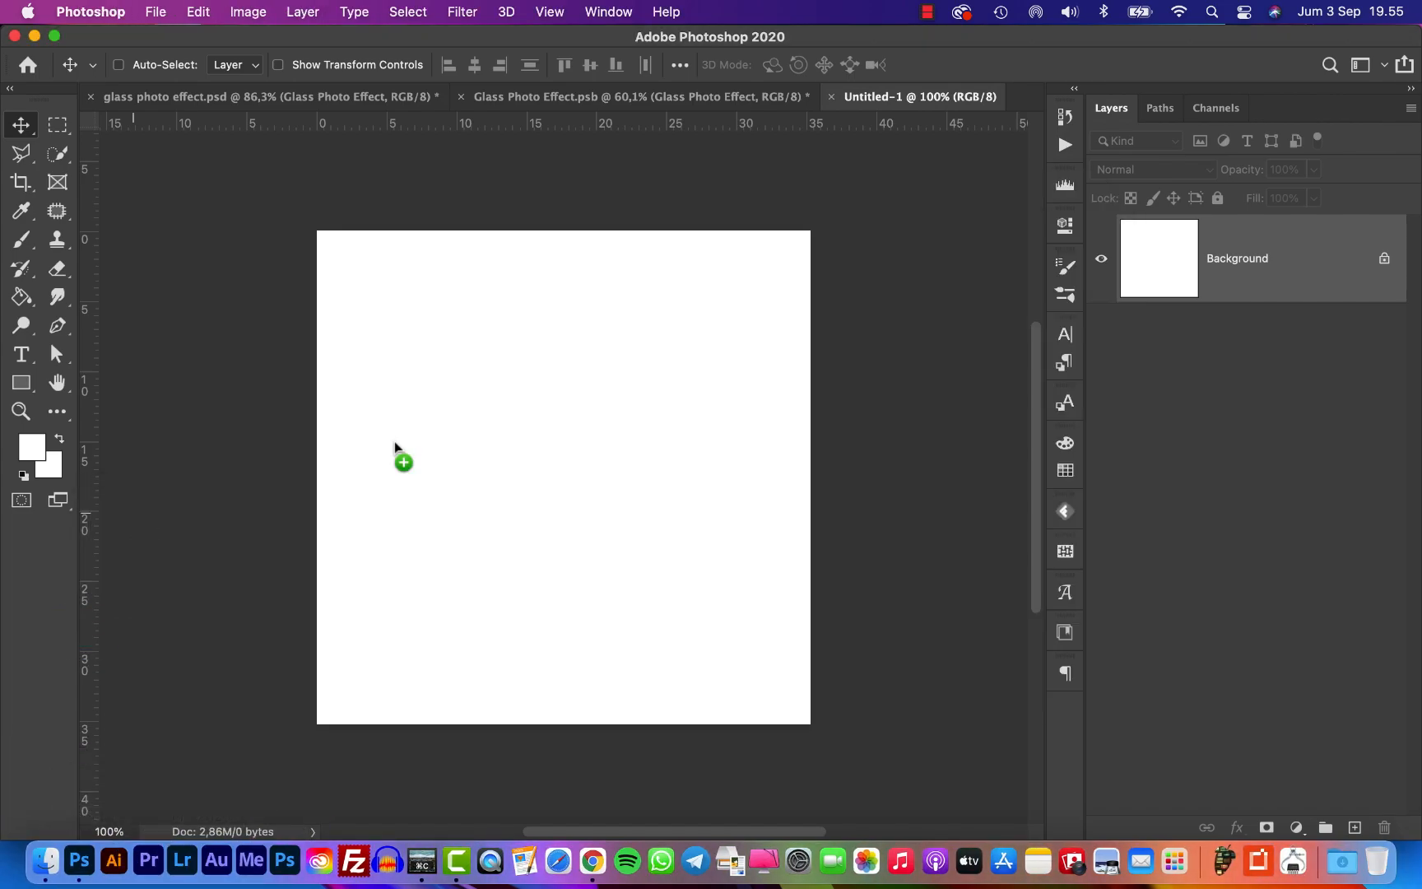
- Enlarge the placed photo proportionally to cover the whole canvas and reposition it so the woman's face sits near the centre
{"action": "key", "text": "super+minus"}
{"action": "key", "text": "super+minus"}
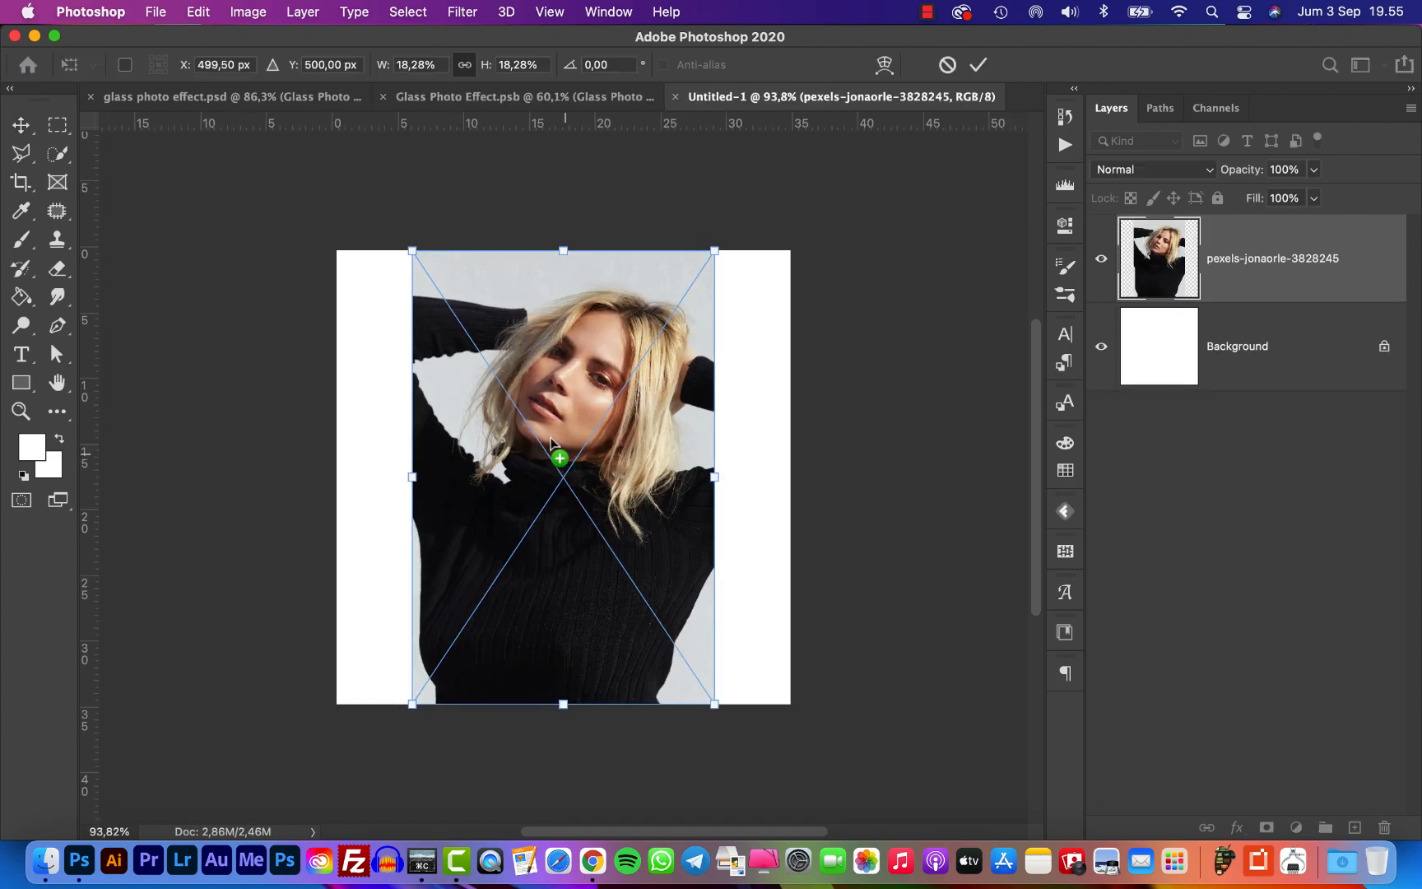
{"action": "scroll", "coordinate": [550, 441], "scroll_direction": "down", "scroll_amount": 2}
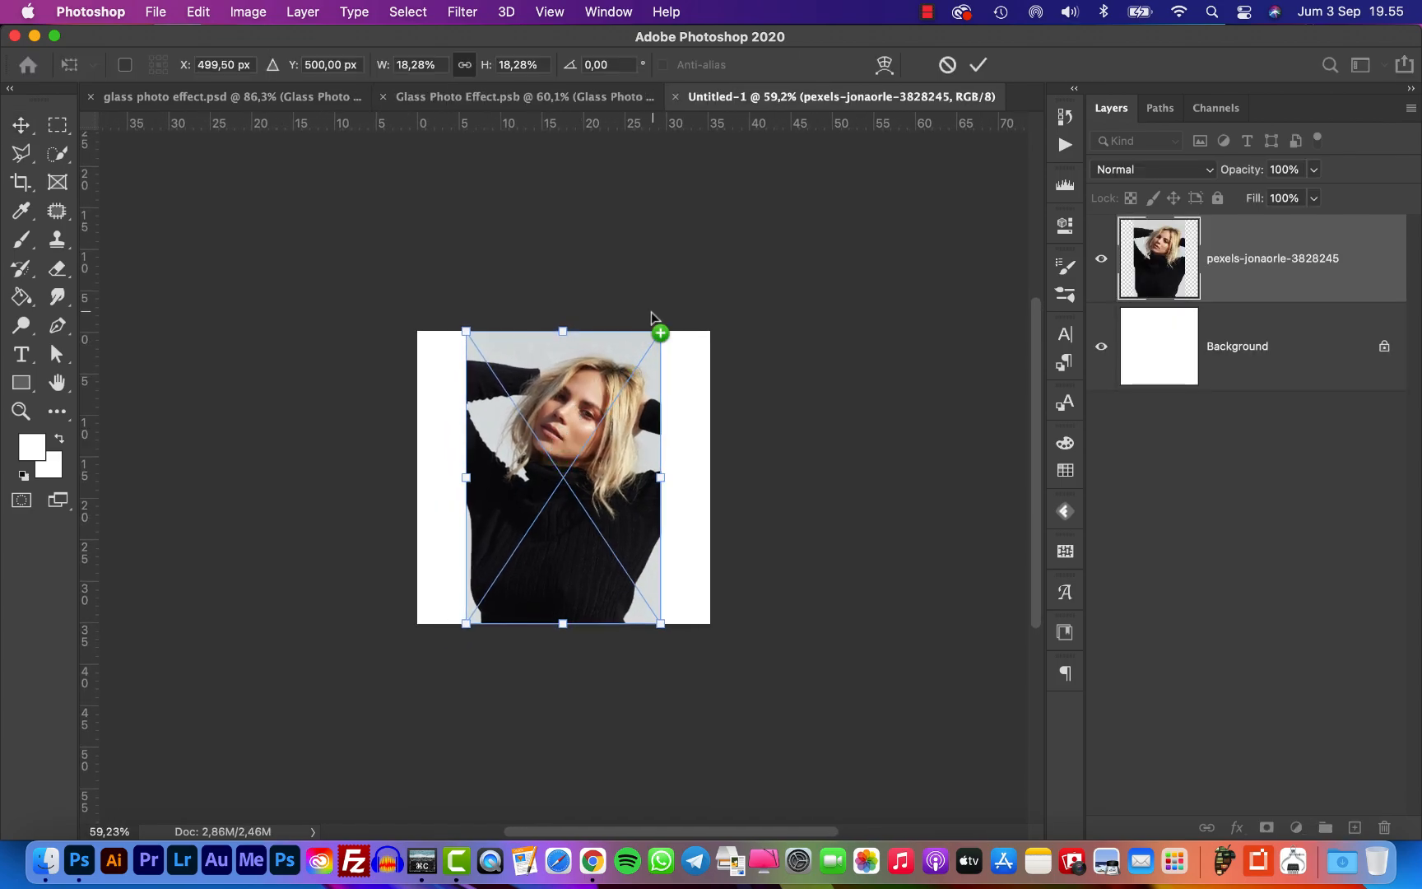
{"action": "left_click_drag", "start_coordinate": [657, 324], "coordinate": [771, 251]}
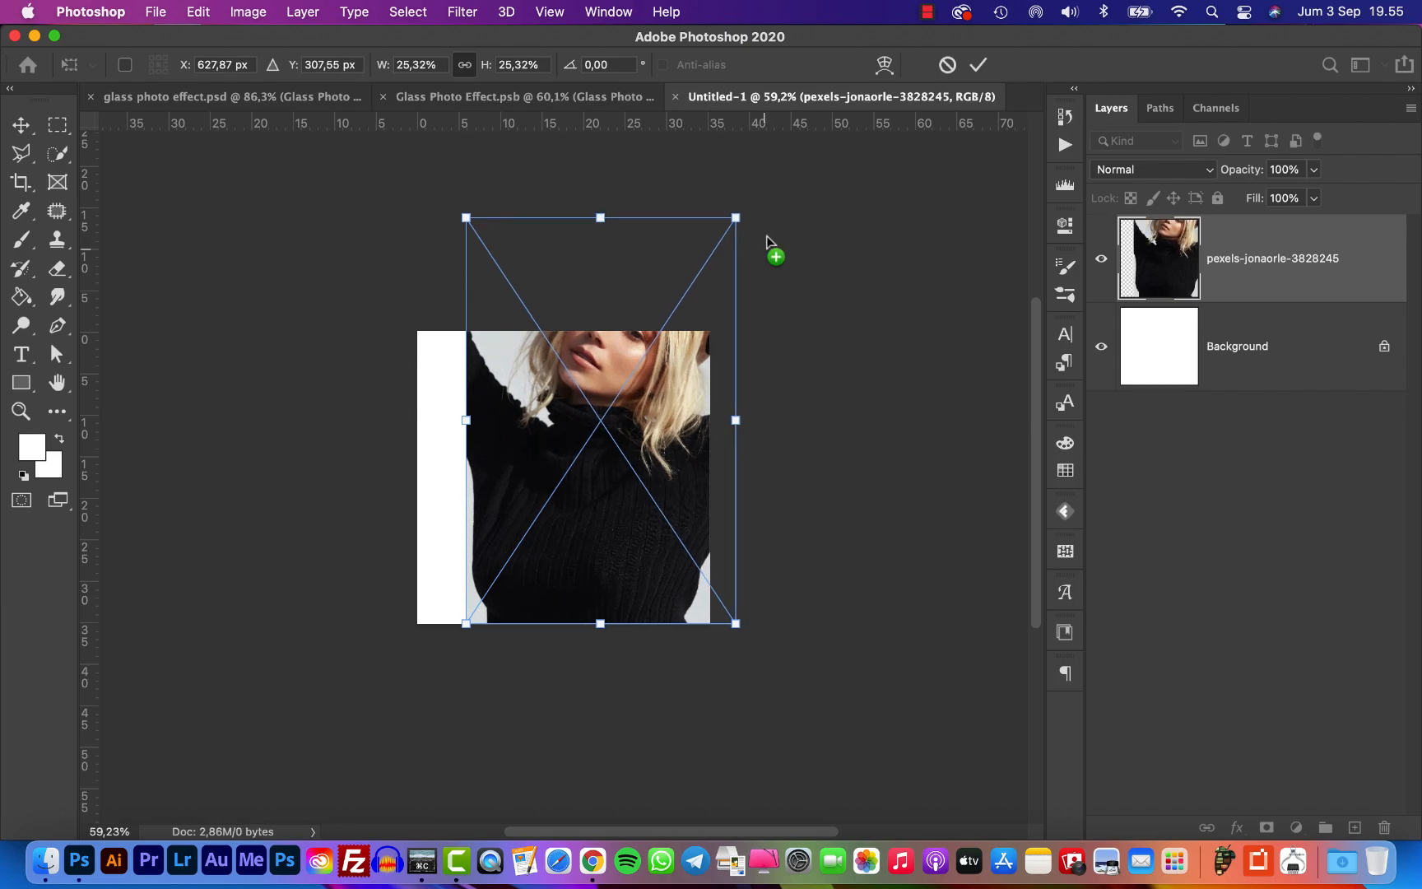
{"action": "left_click_drag", "start_coordinate": [466, 623], "coordinate": [398, 732]}
{"action": "left_click_drag", "start_coordinate": [550, 396], "coordinate": [536, 482]}
{"action": "key", "text": "Return"}
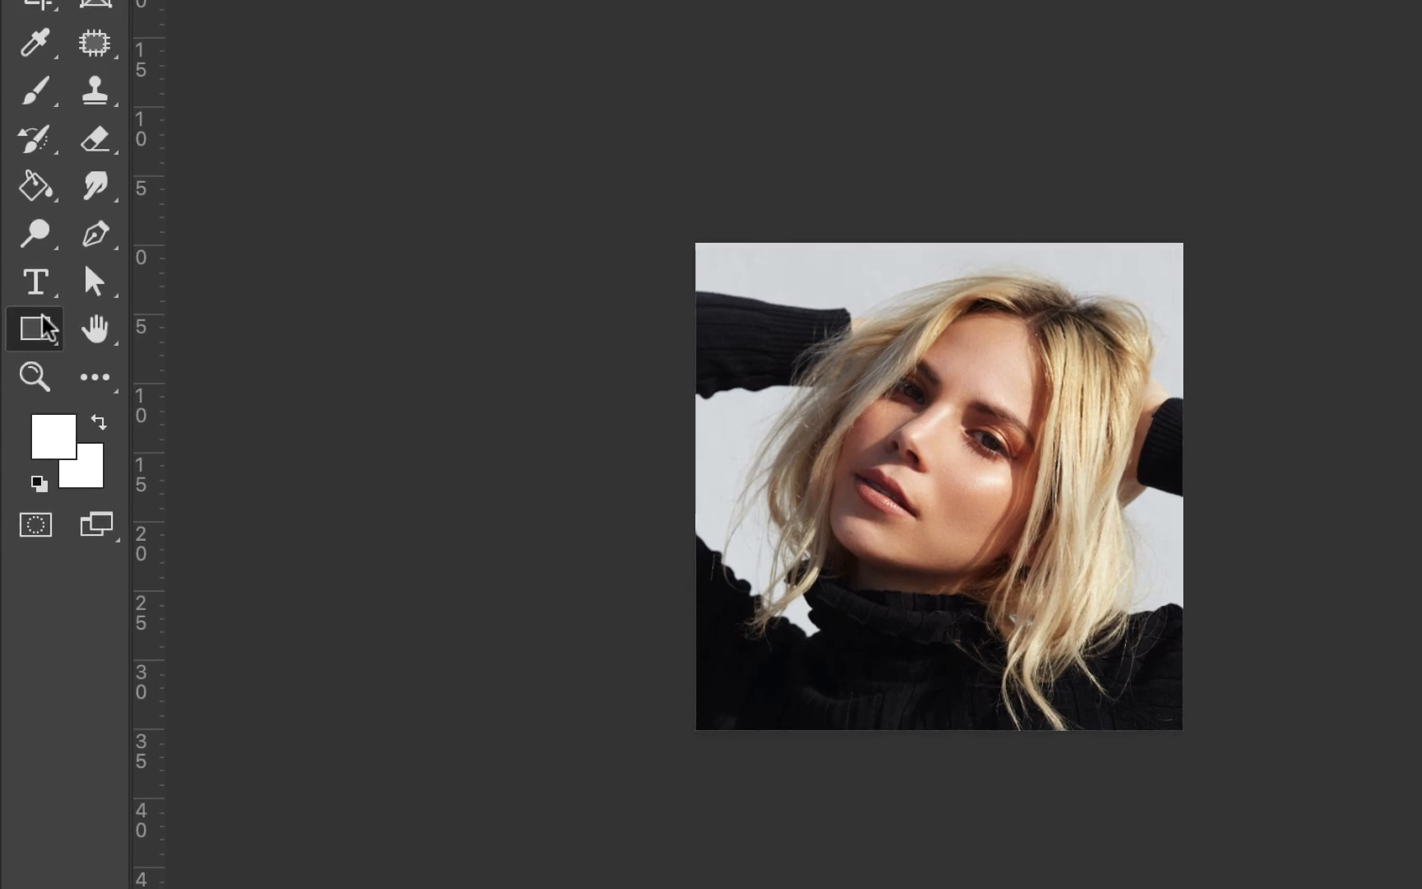
- Draw a white rectangle shape without stroke, about 578 × 1127 px, covering slightly more than the left half of the canvas
{"action": "left_click", "coordinate": [28, 382]}
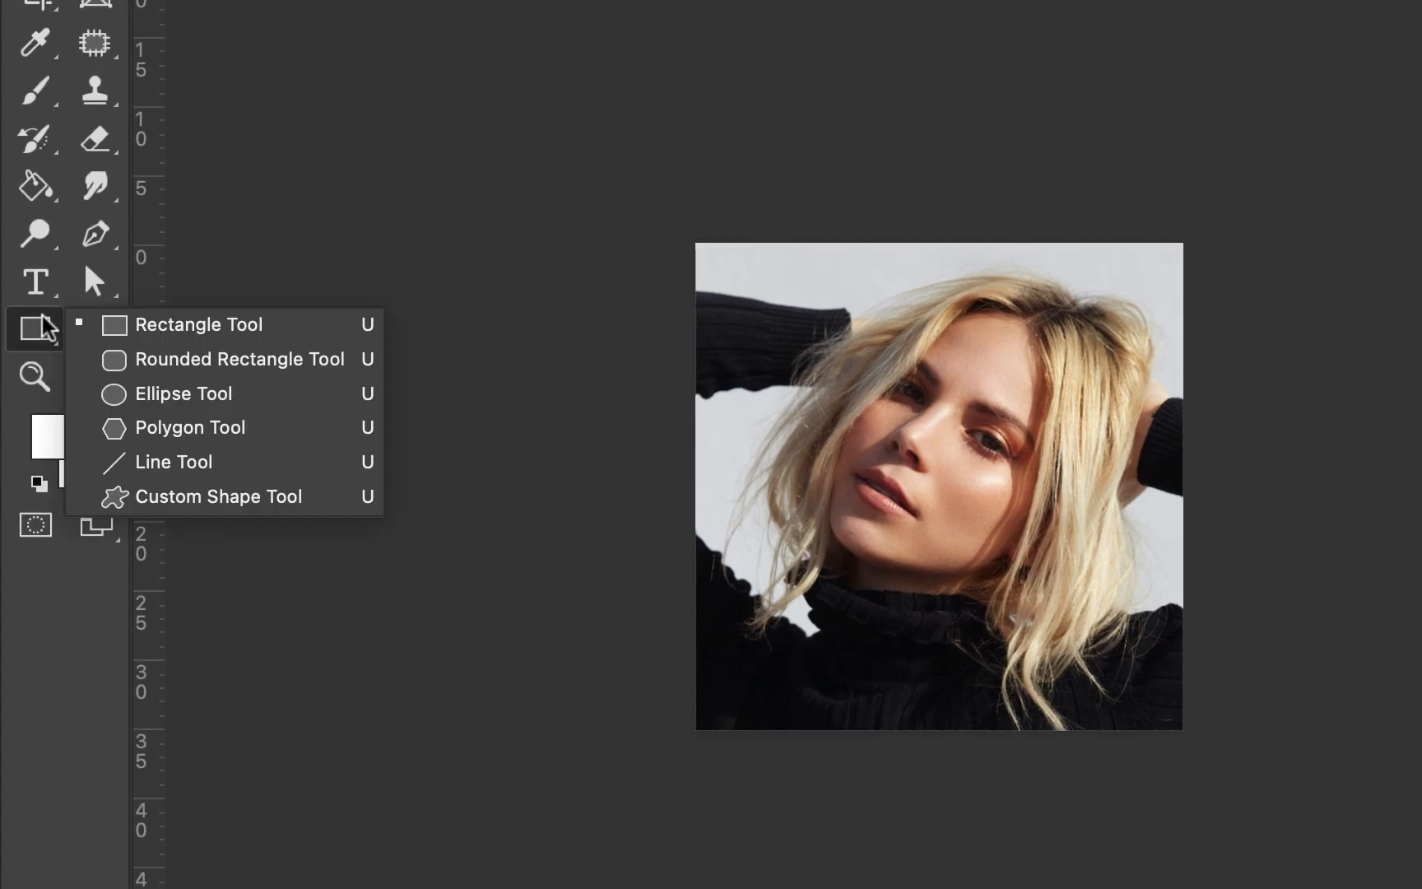
{"action": "left_click", "coordinate": [170, 333]}
{"action": "left_click", "coordinate": [246, 108]}
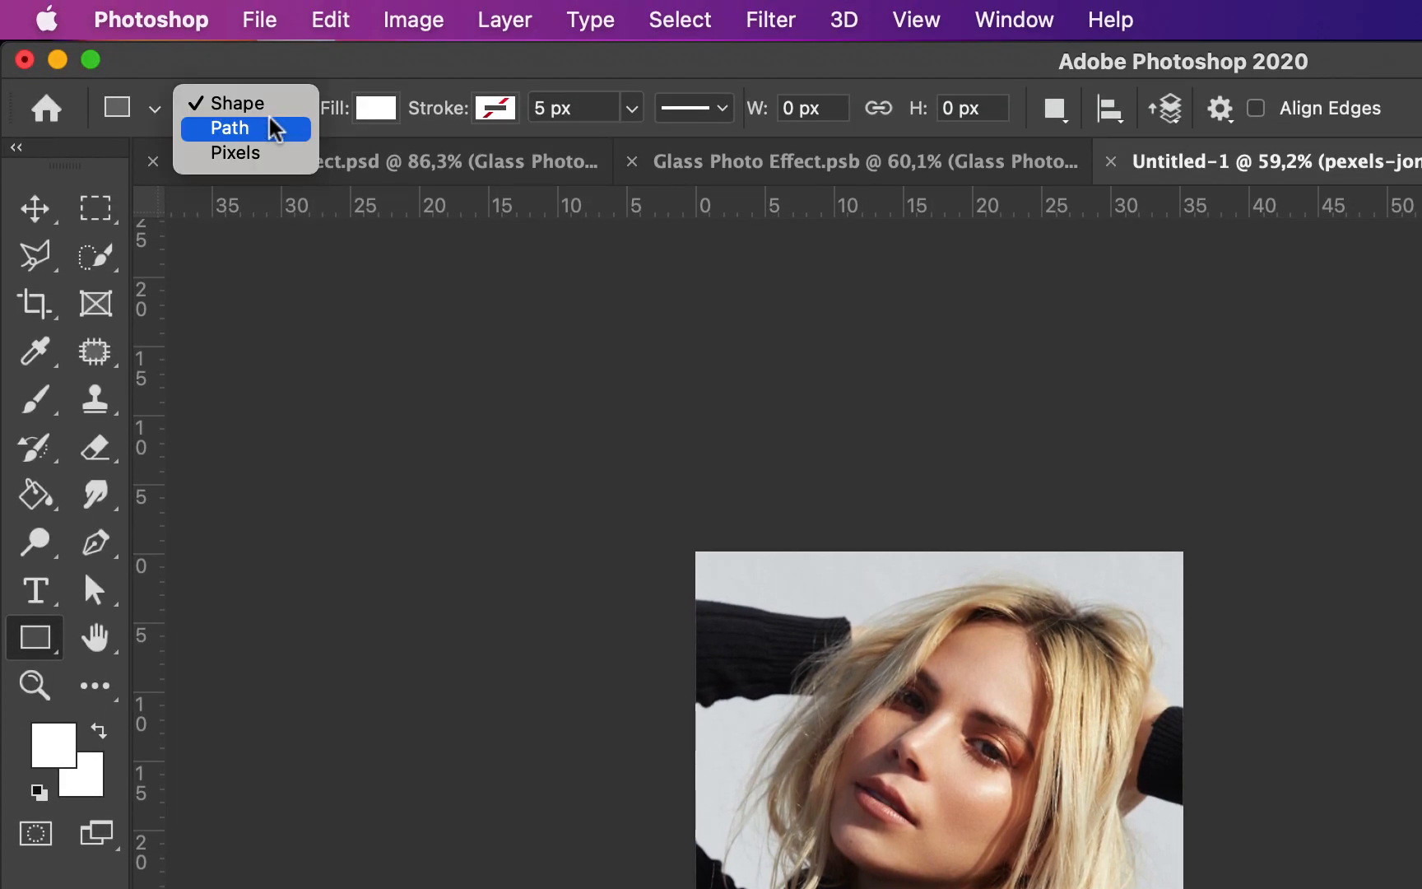
{"action": "left_click", "coordinate": [290, 106]}
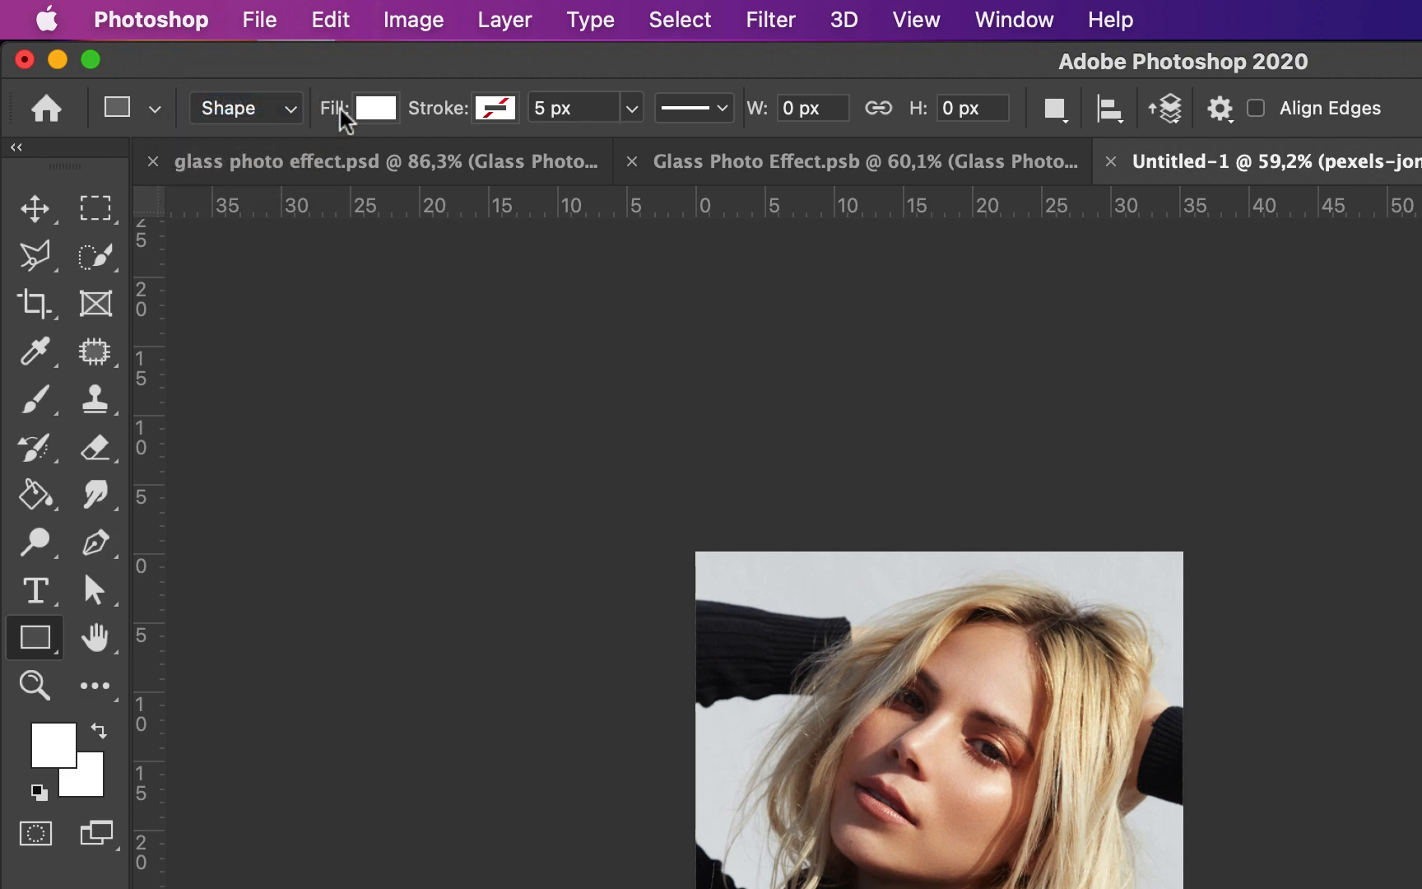
{"action": "left_click", "coordinate": [378, 114]}
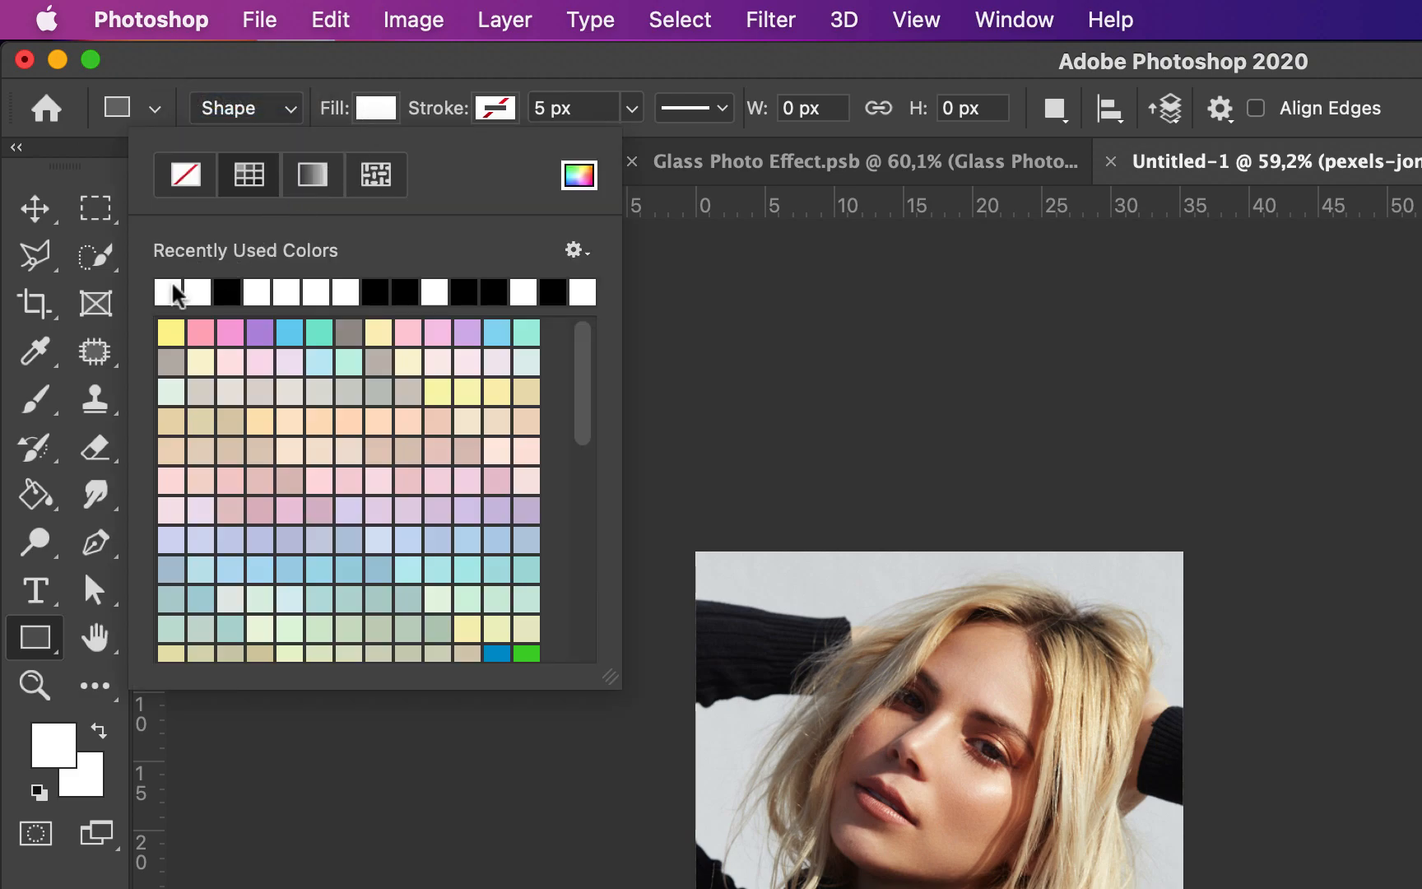
{"action": "left_click", "coordinate": [484, 104]}
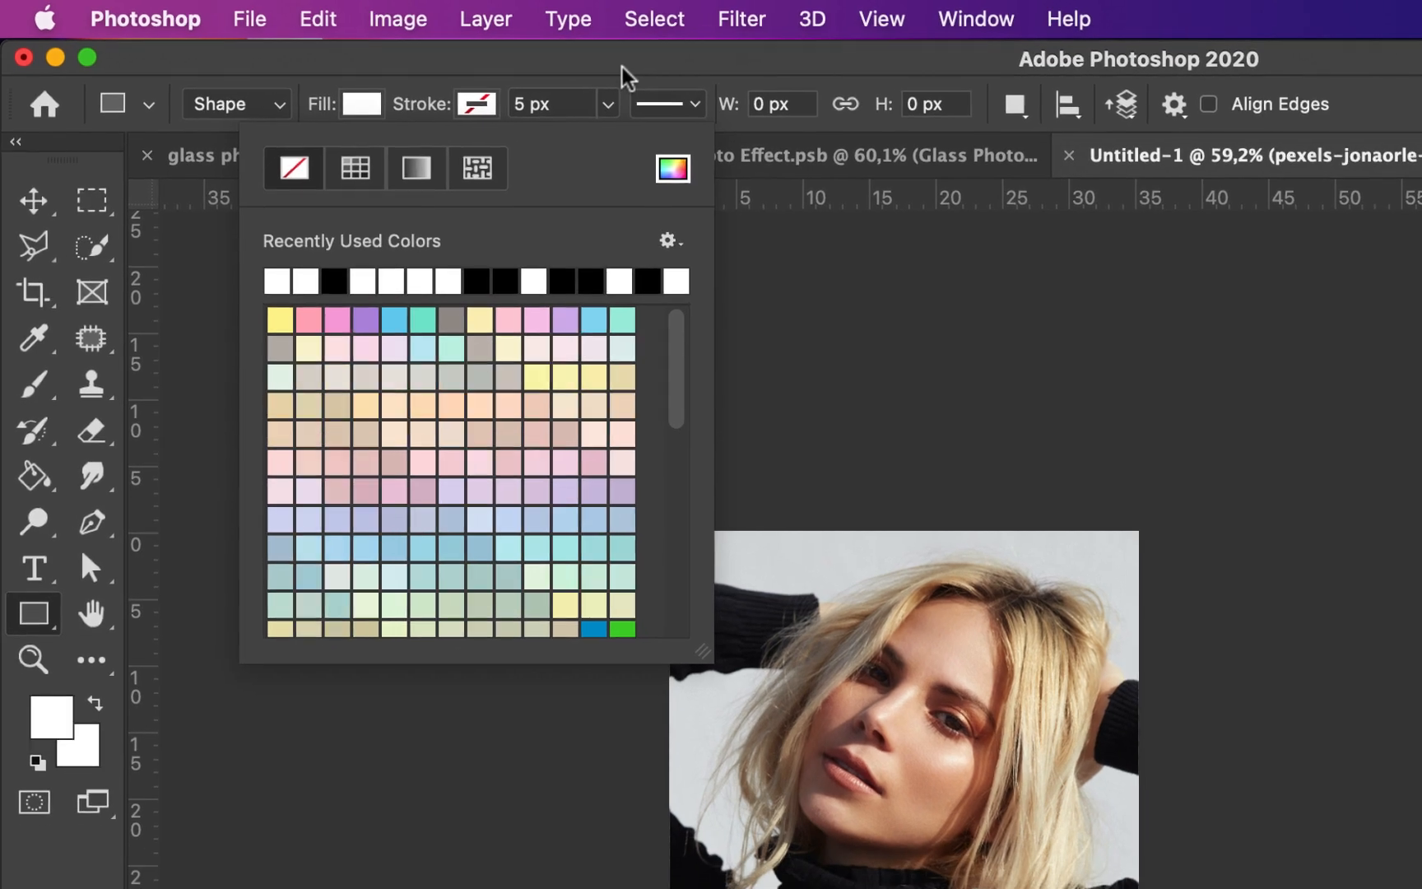
{"action": "left_click", "coordinate": [622, 67]}
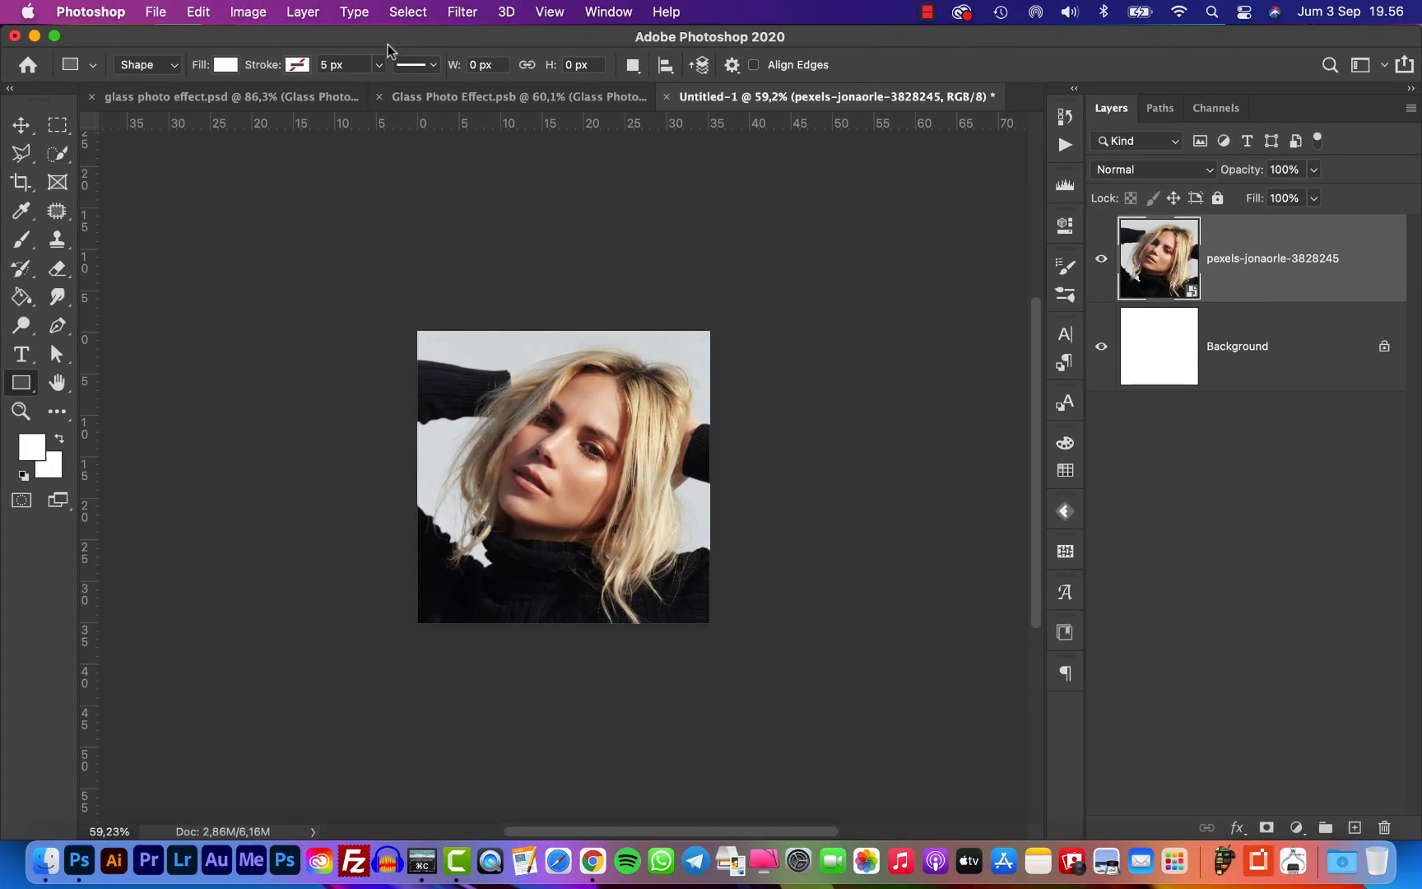
{"action": "left_click_drag", "start_coordinate": [404, 305], "coordinate": [573, 635]}
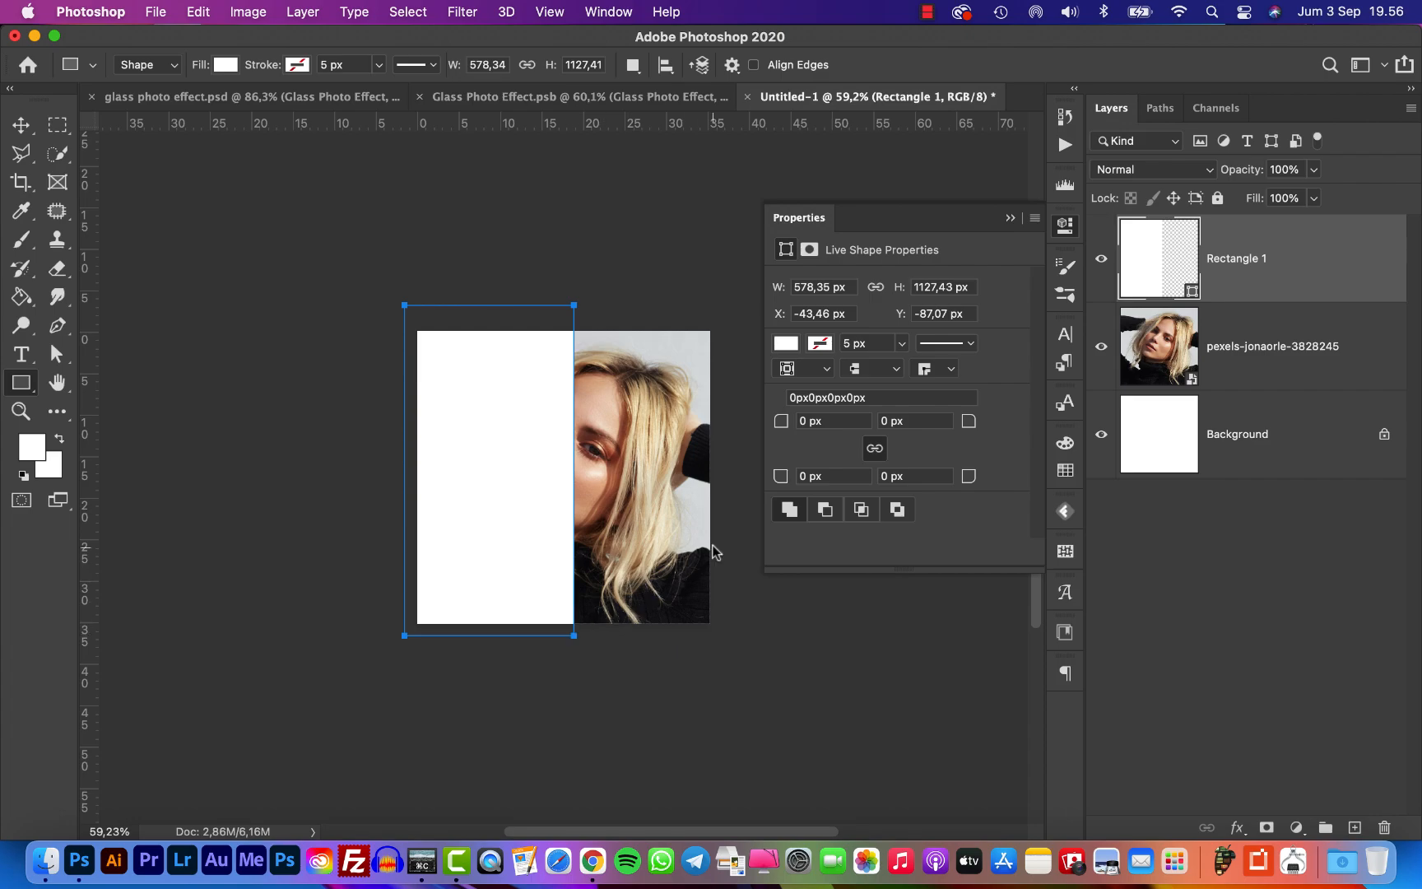
{"action": "left_click", "coordinate": [1009, 219]}
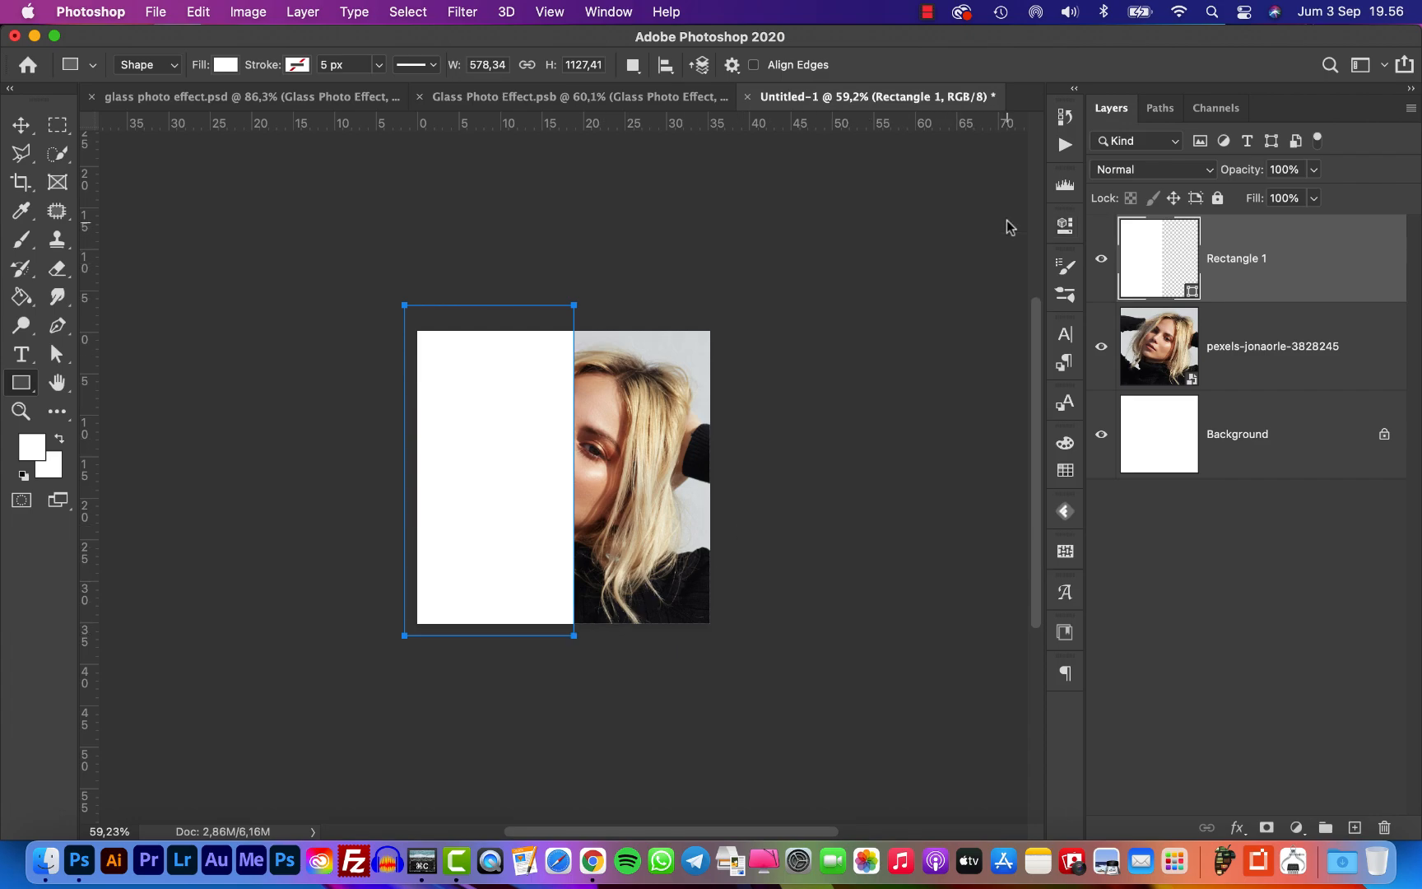
- Duplicate the photo layer above the rectangle layer and clip the copy to the rectangle with a clipping mask
{"action": "left_click", "coordinate": [1257, 331]}
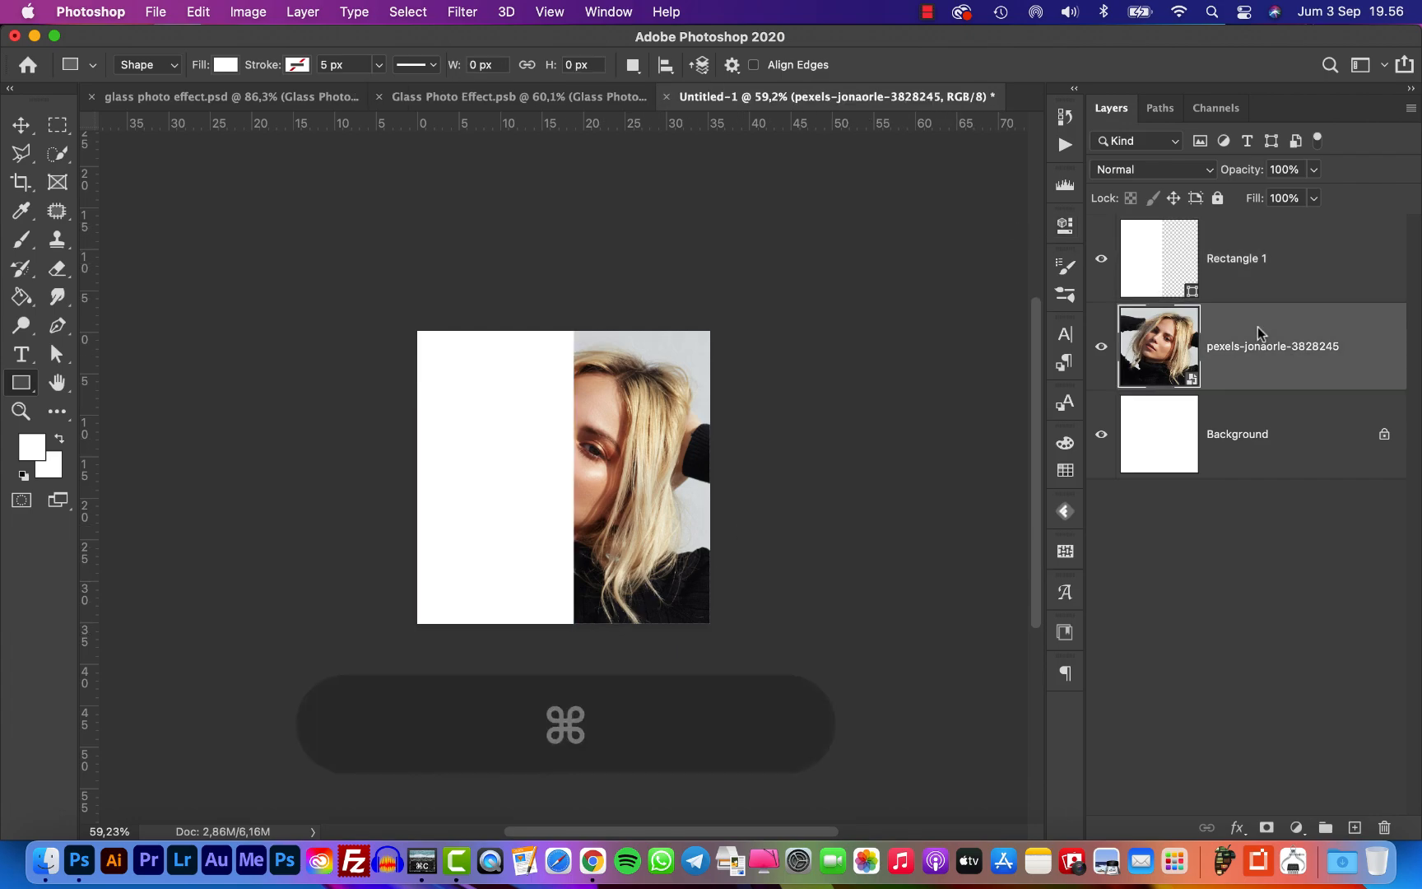
{"action": "key", "text": "super+j"}
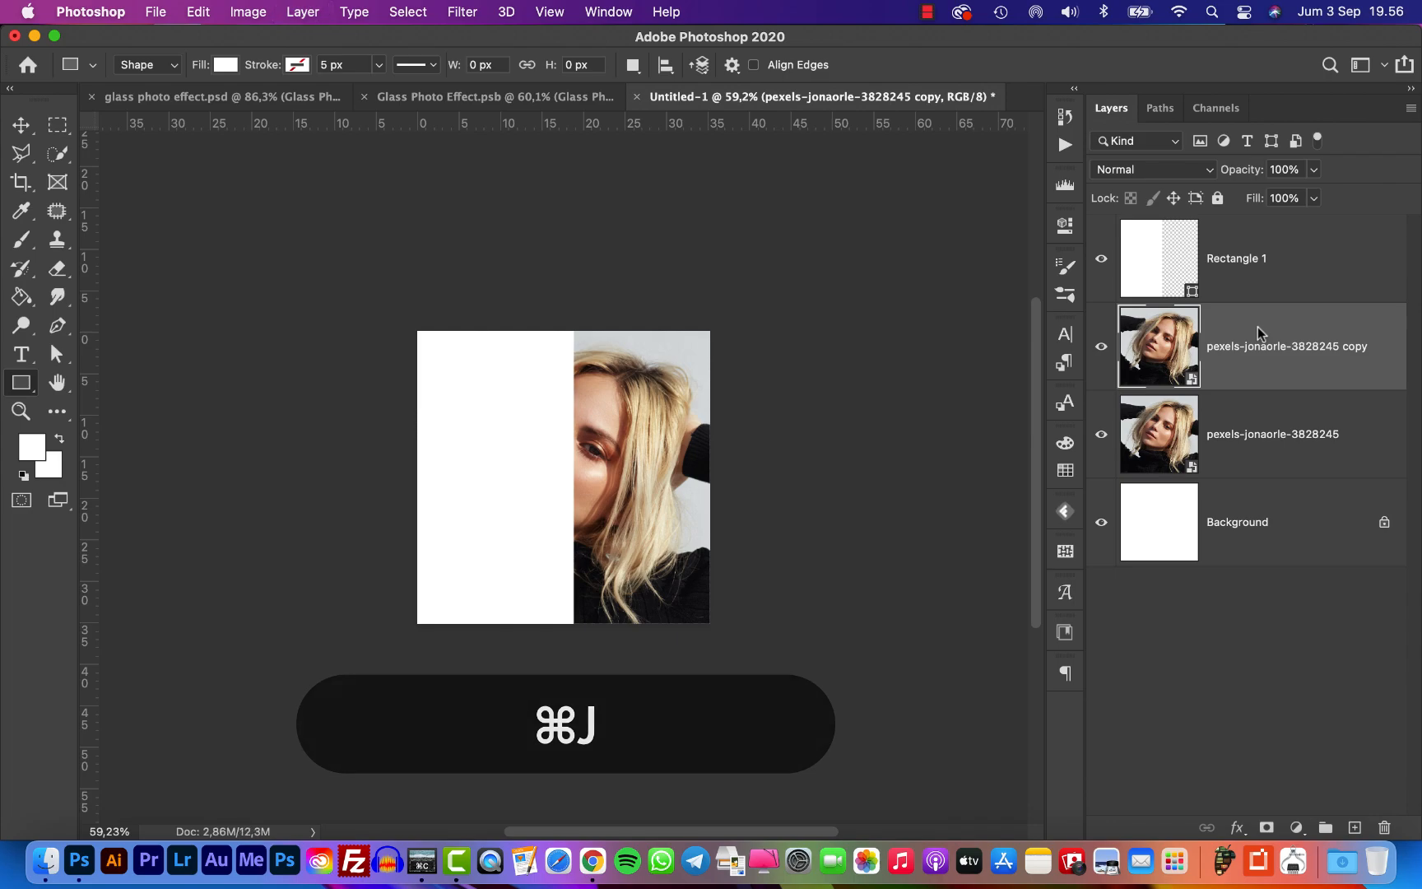
{"action": "left_click_drag", "start_coordinate": [1257, 326], "coordinate": [1252, 241]}
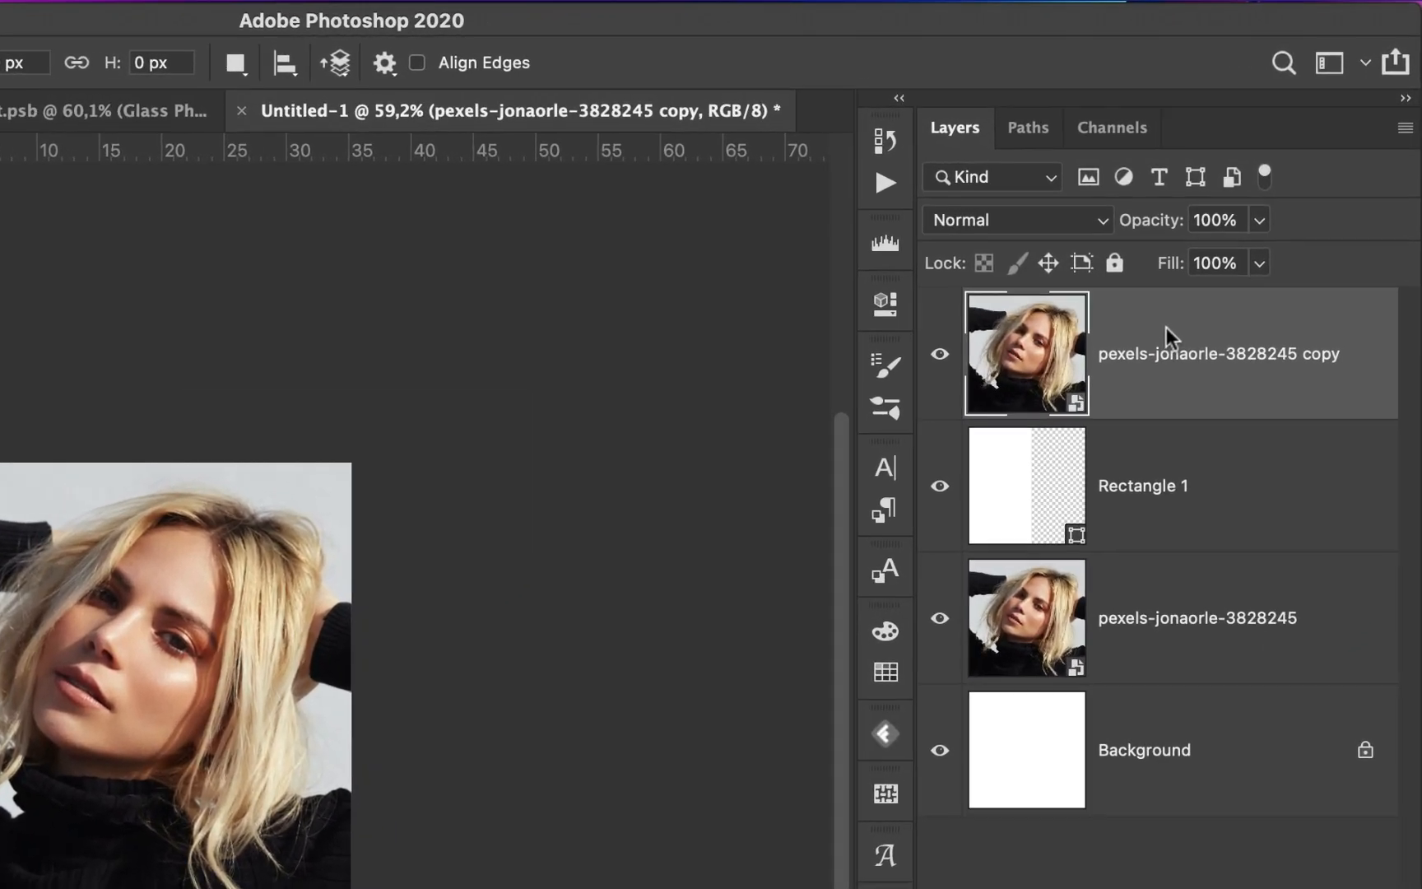
{"action": "right_click", "coordinate": [1248, 245]}
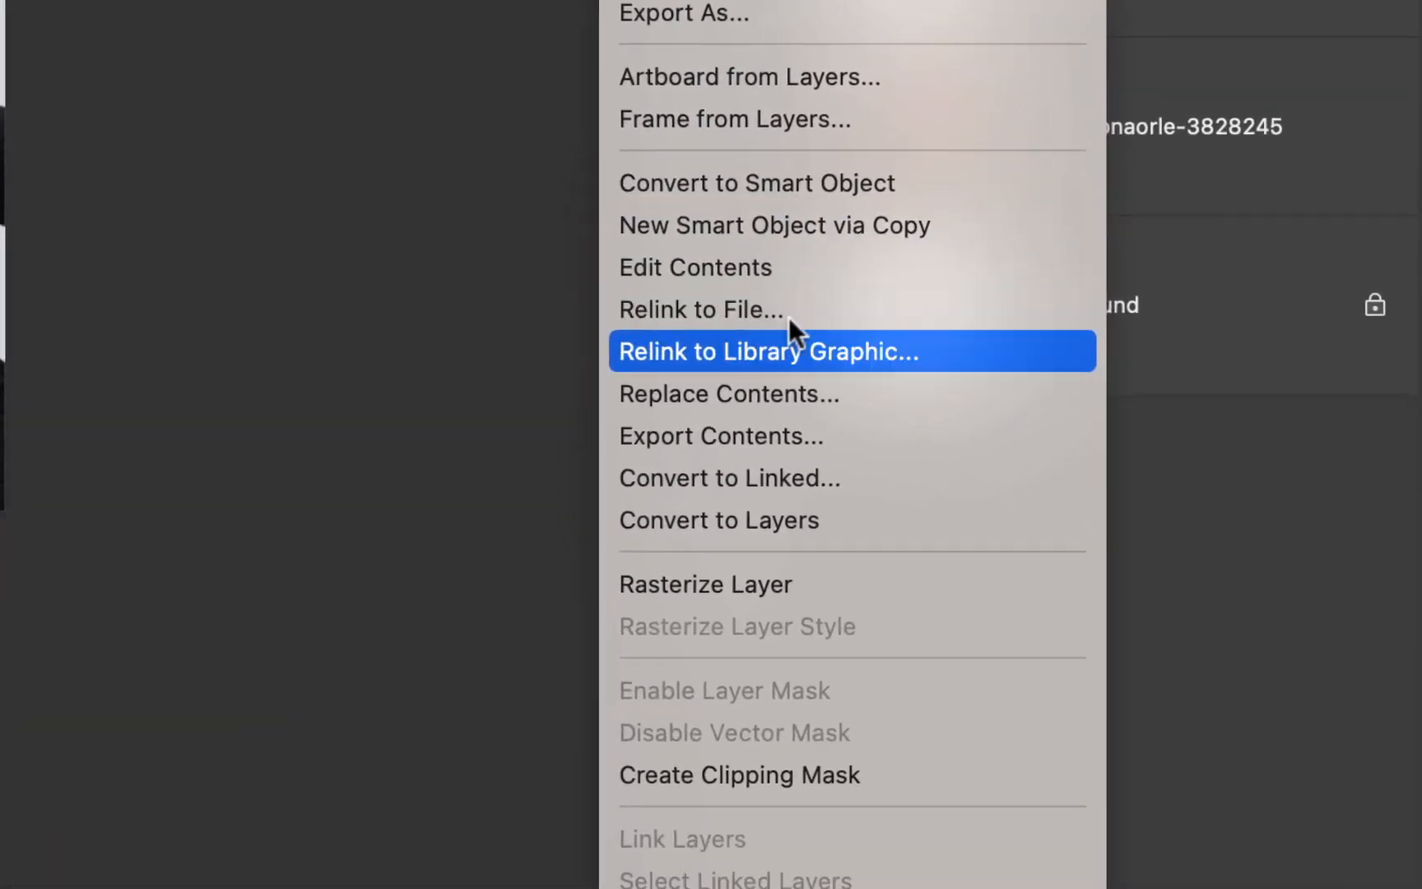
{"action": "left_click", "coordinate": [711, 711]}
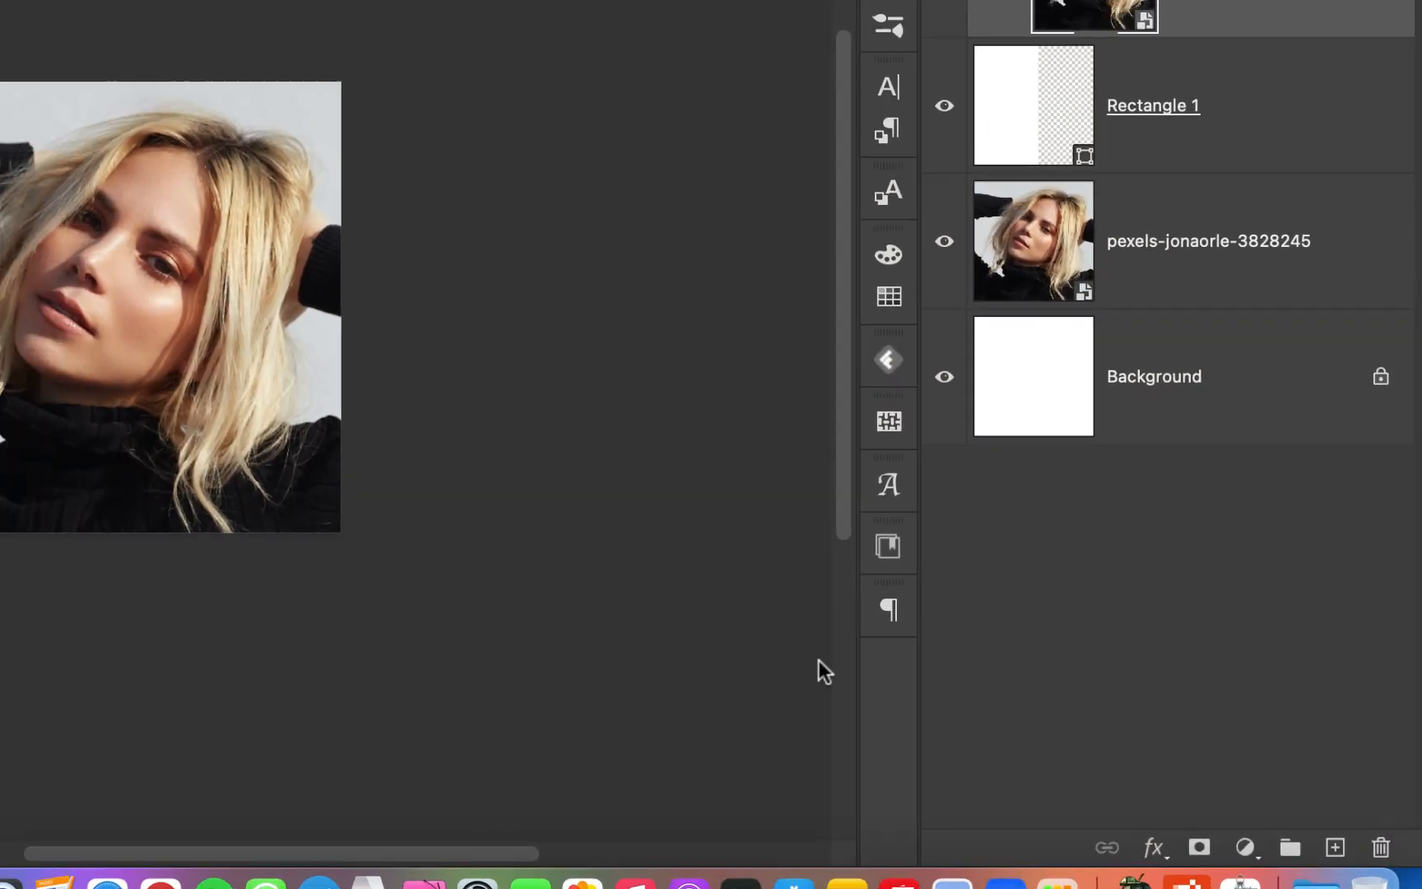
- Open the Filter Gallery for the clipped photo copy and choose the Glass filter from the Distort category
{"action": "left_click", "coordinate": [480, 14]}
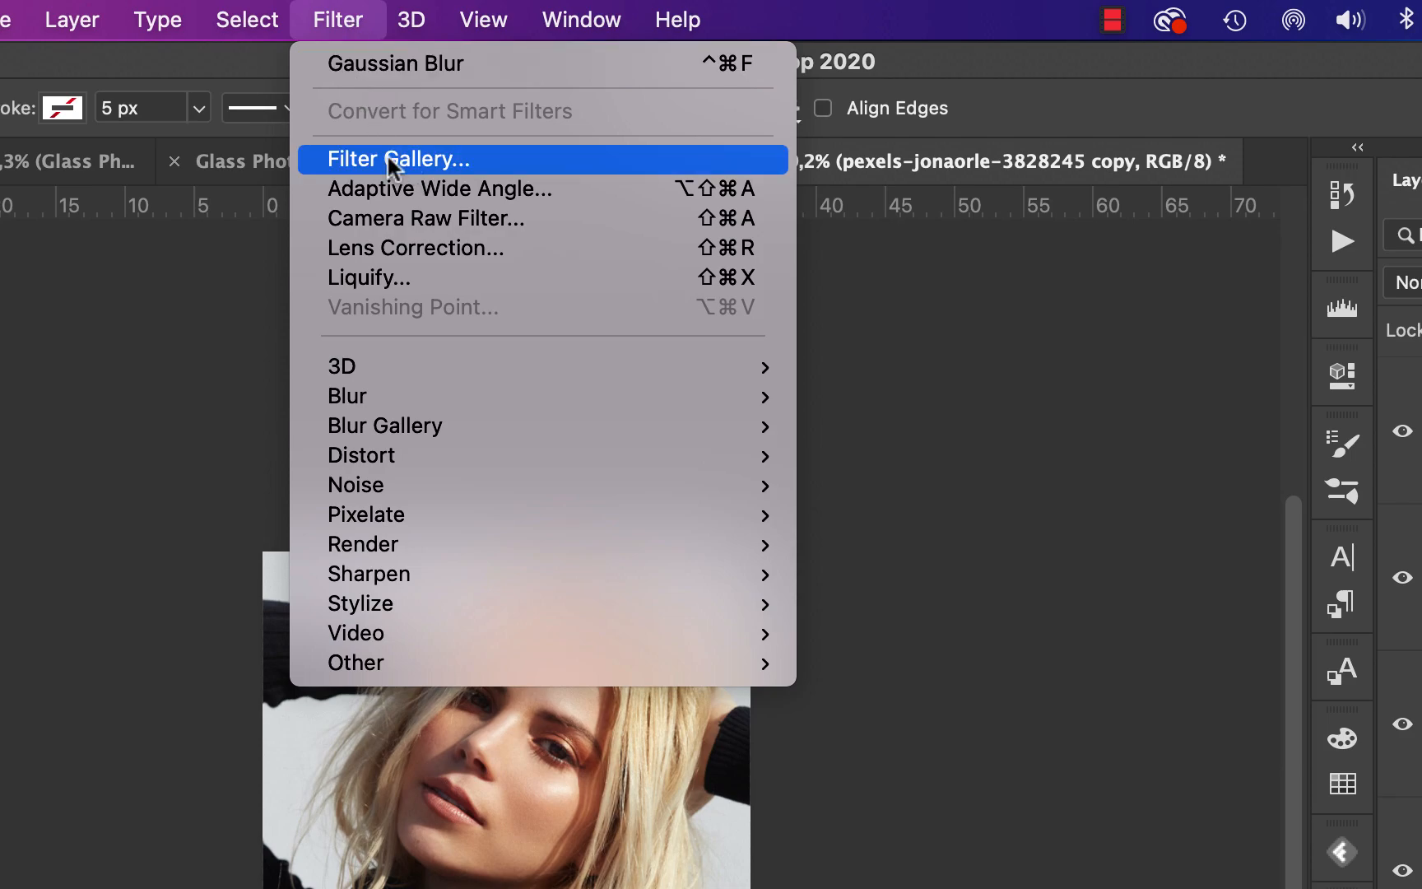
{"action": "left_click", "coordinate": [404, 156]}
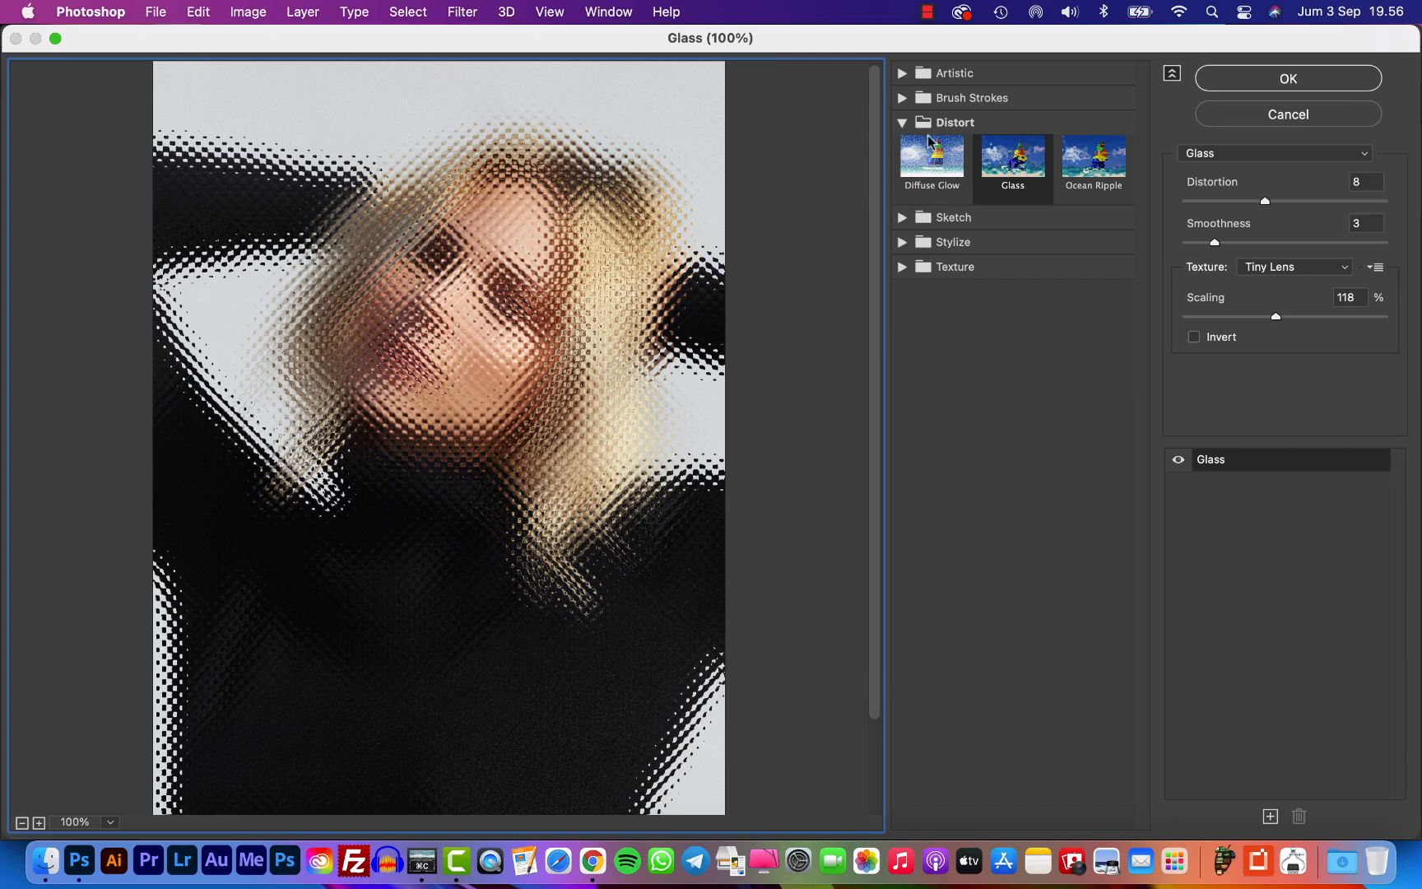
{"action": "left_click", "coordinate": [952, 126]}
{"action": "left_click", "coordinate": [950, 125]}
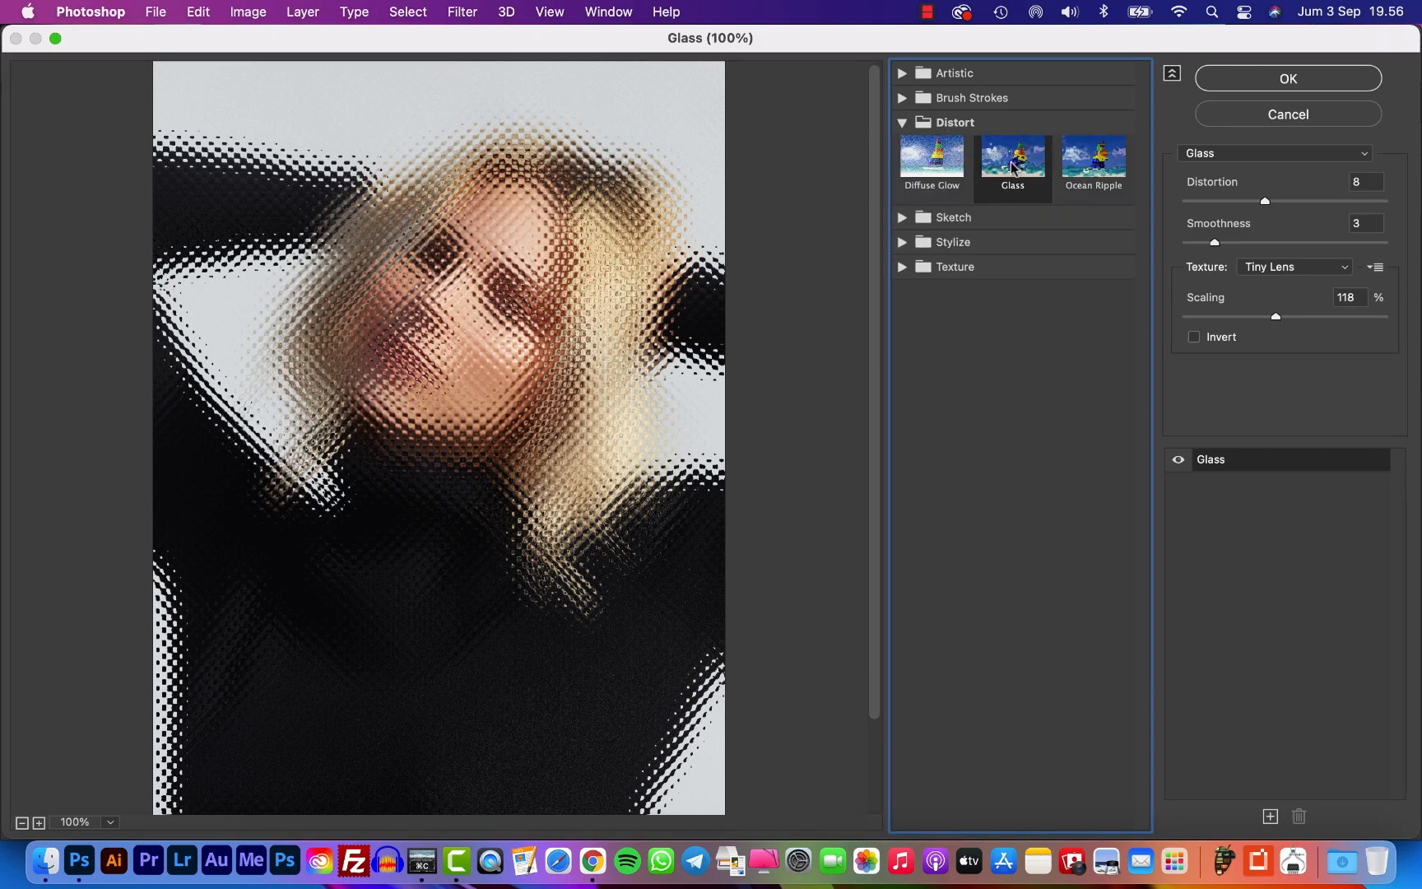
{"action": "left_click", "coordinate": [1230, 156]}
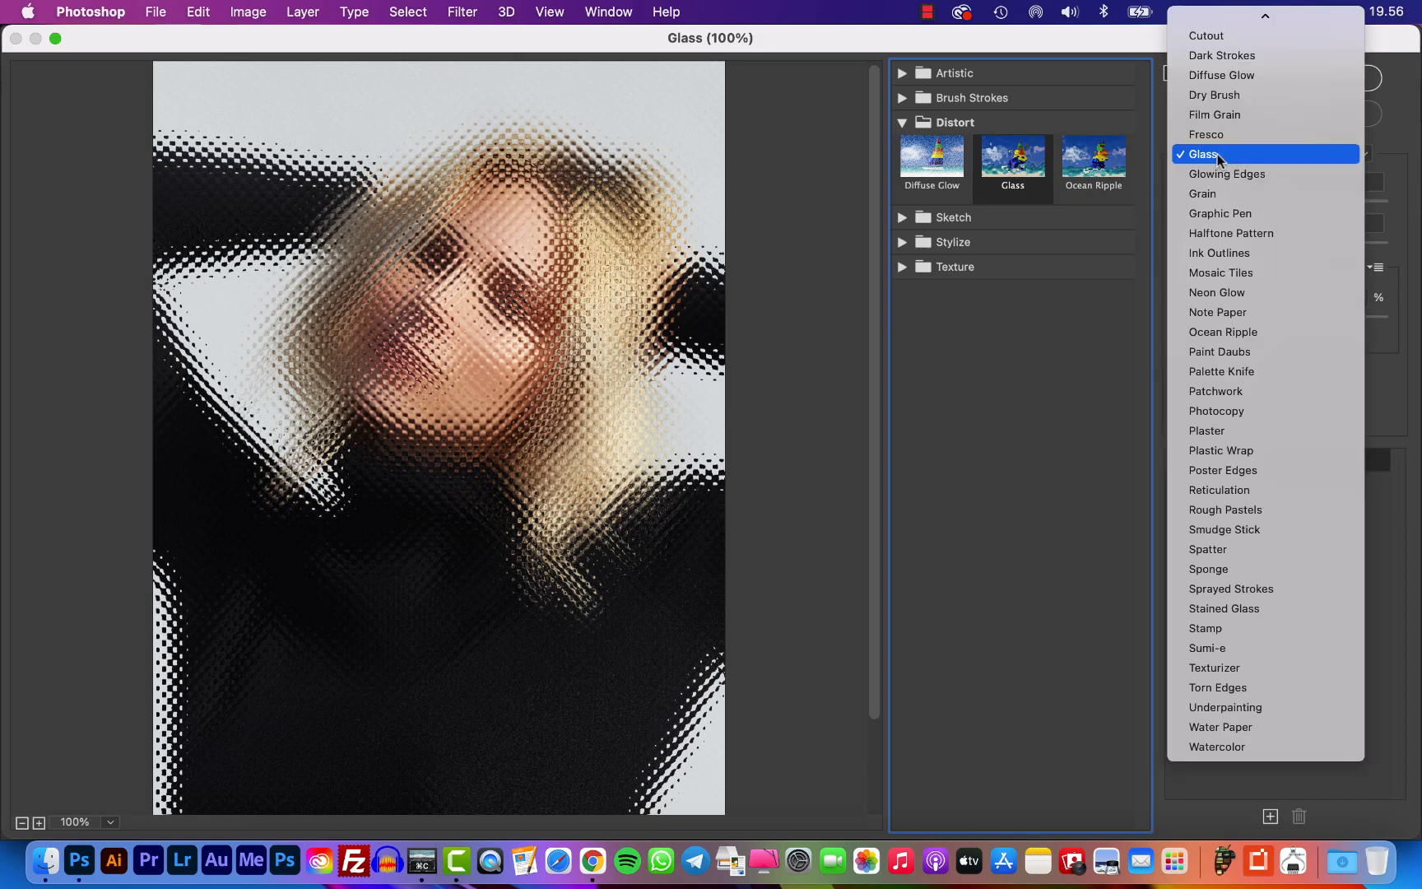
{"action": "left_click", "coordinate": [1218, 154]}
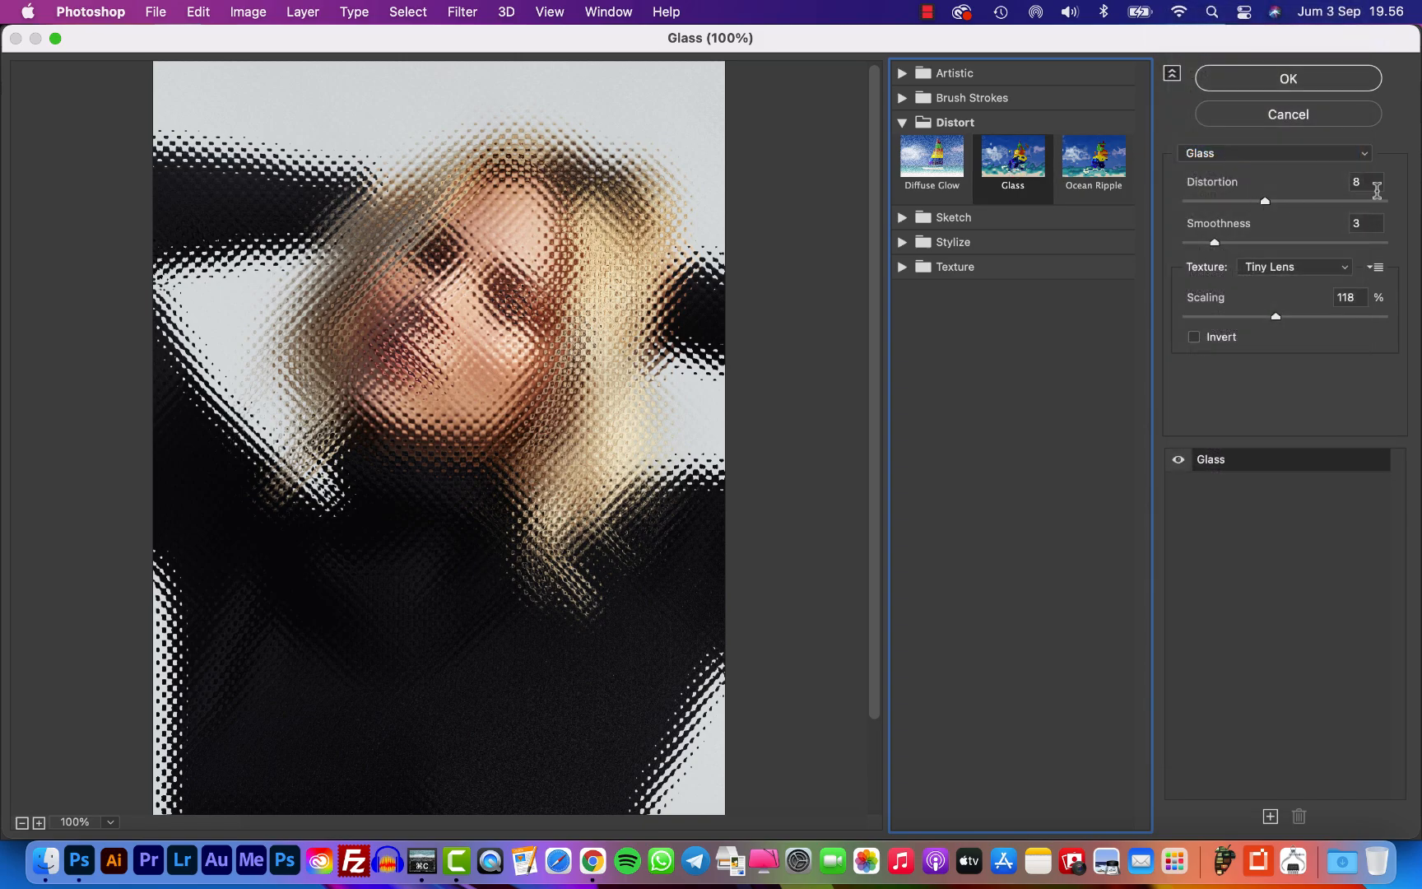
- Apply the Glass filter with Distortion 8, Smoothness 3, Tiny Lens texture and 118% Scaling to the clipped photo copy
{"action": "left_click", "coordinate": [1364, 183]}
{"action": "left_click", "coordinate": [1362, 224]}
{"action": "double_click", "coordinate": [1363, 224]}
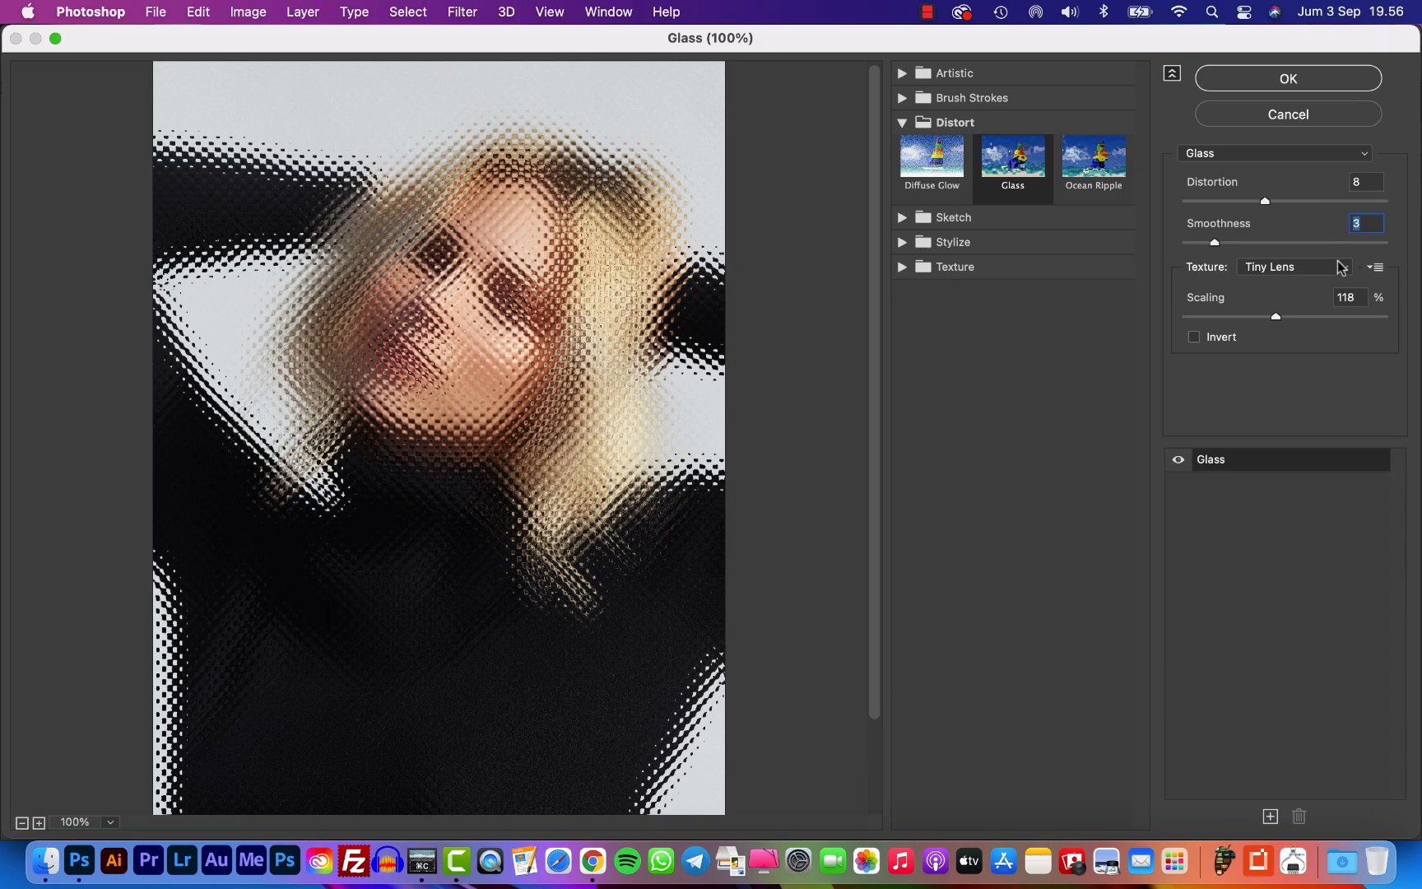
{"action": "left_click", "coordinate": [1330, 264]}
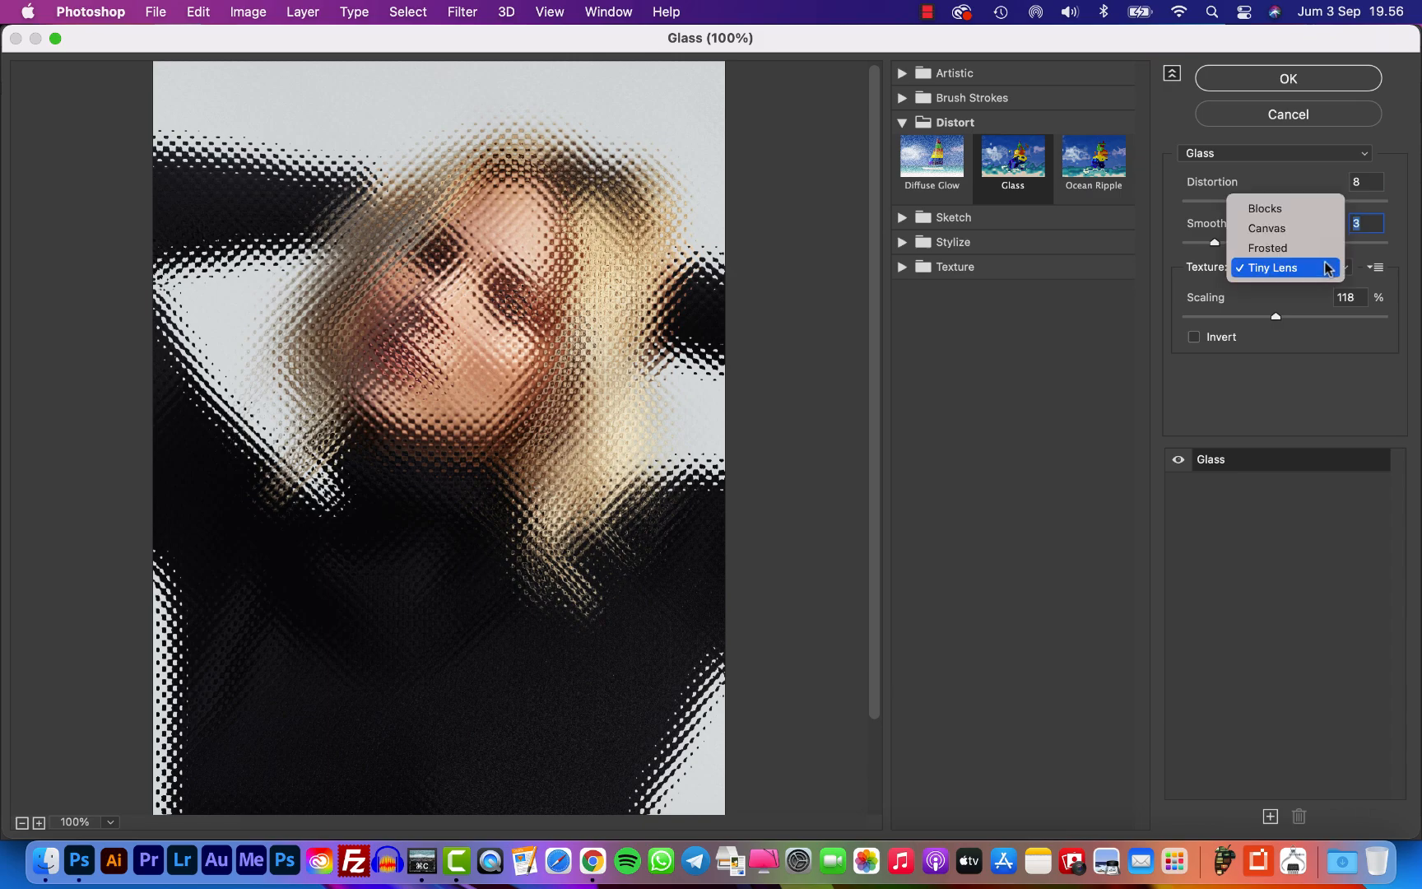
{"action": "left_click", "coordinate": [1277, 270]}
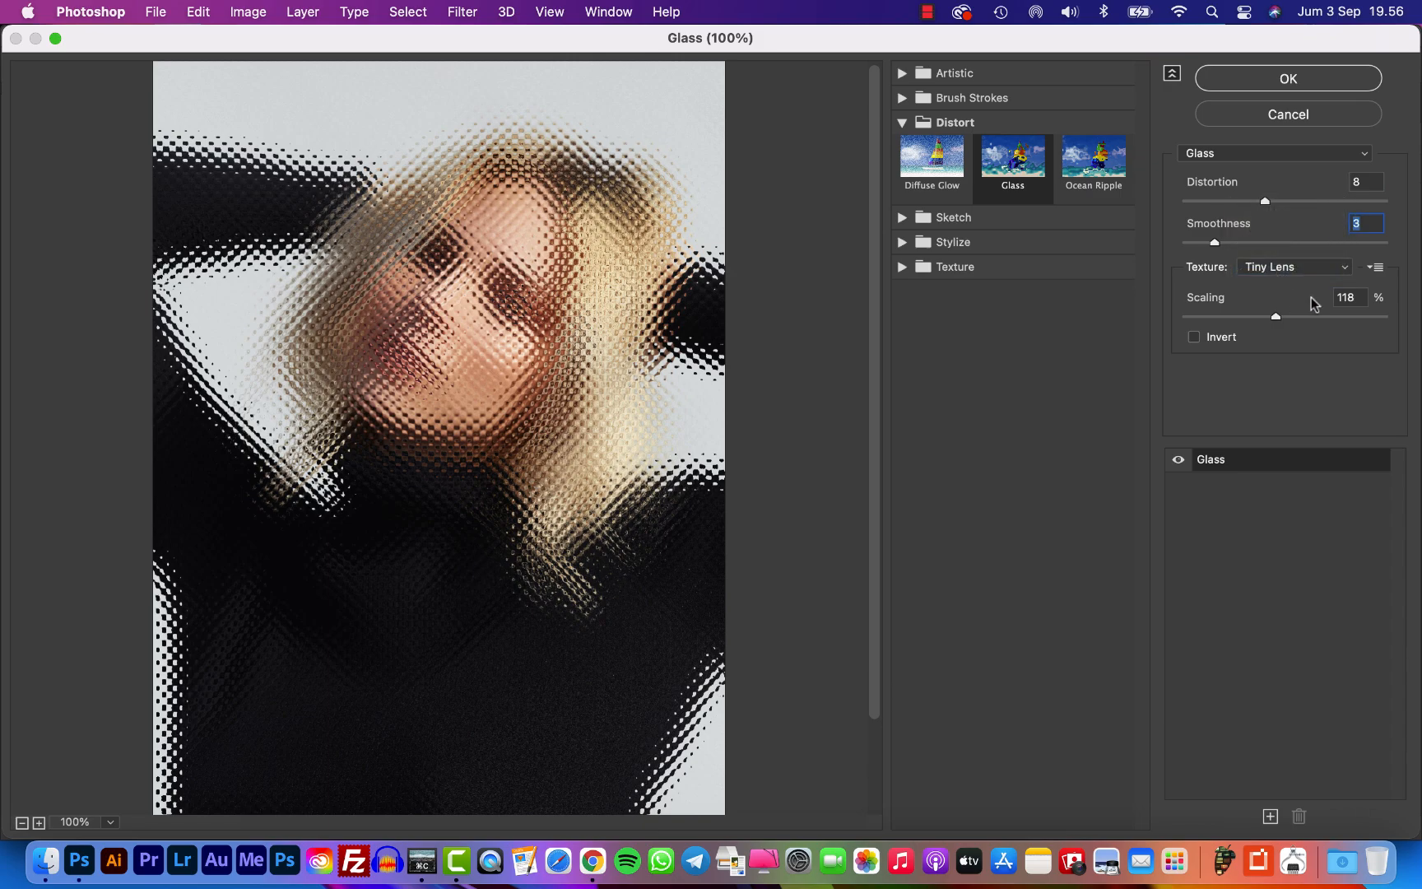
{"action": "double_click", "coordinate": [1355, 297]}
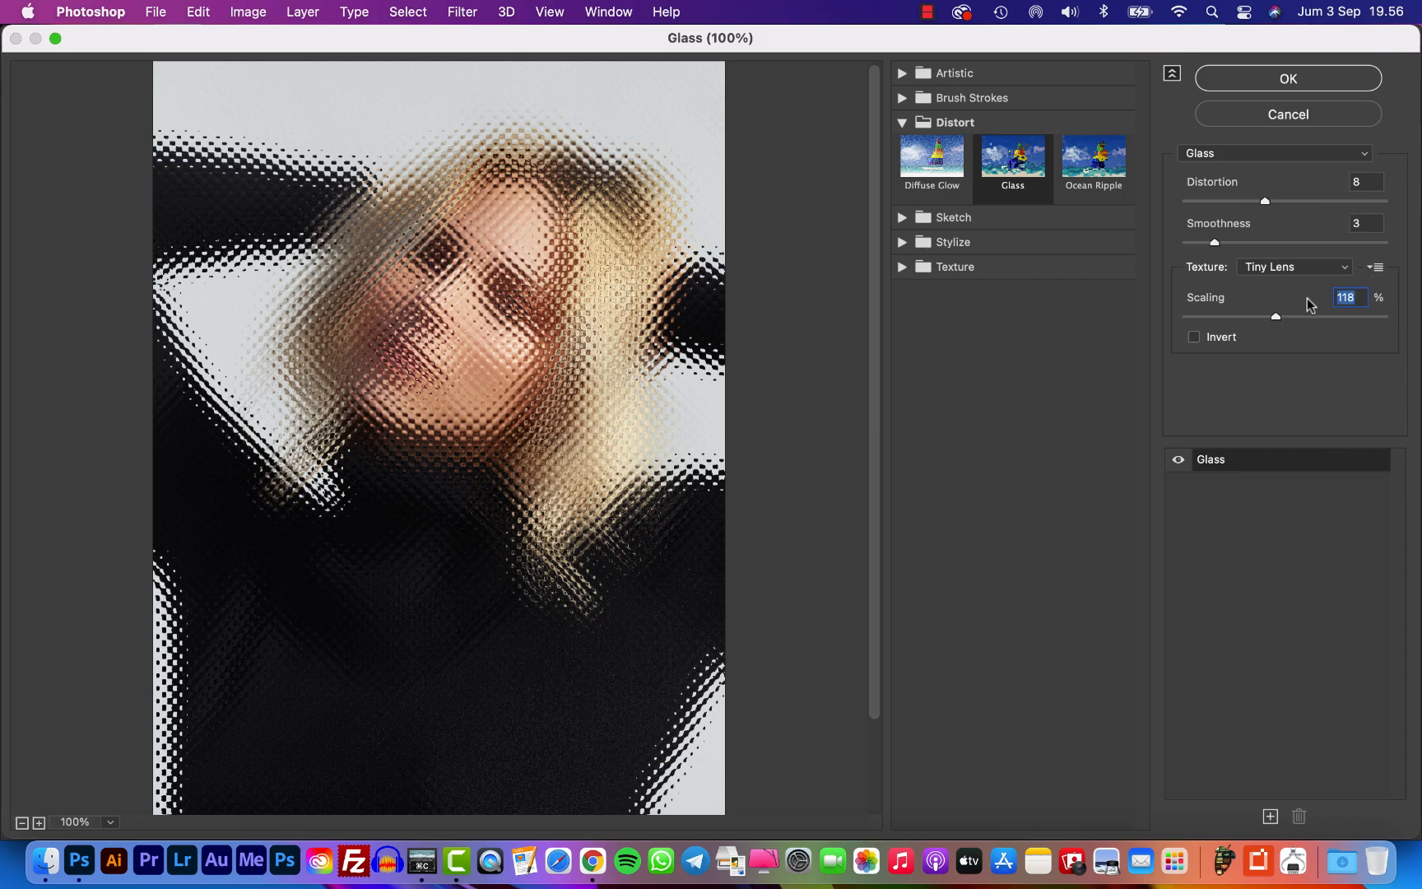
{"action": "left_click", "coordinate": [1288, 79]}
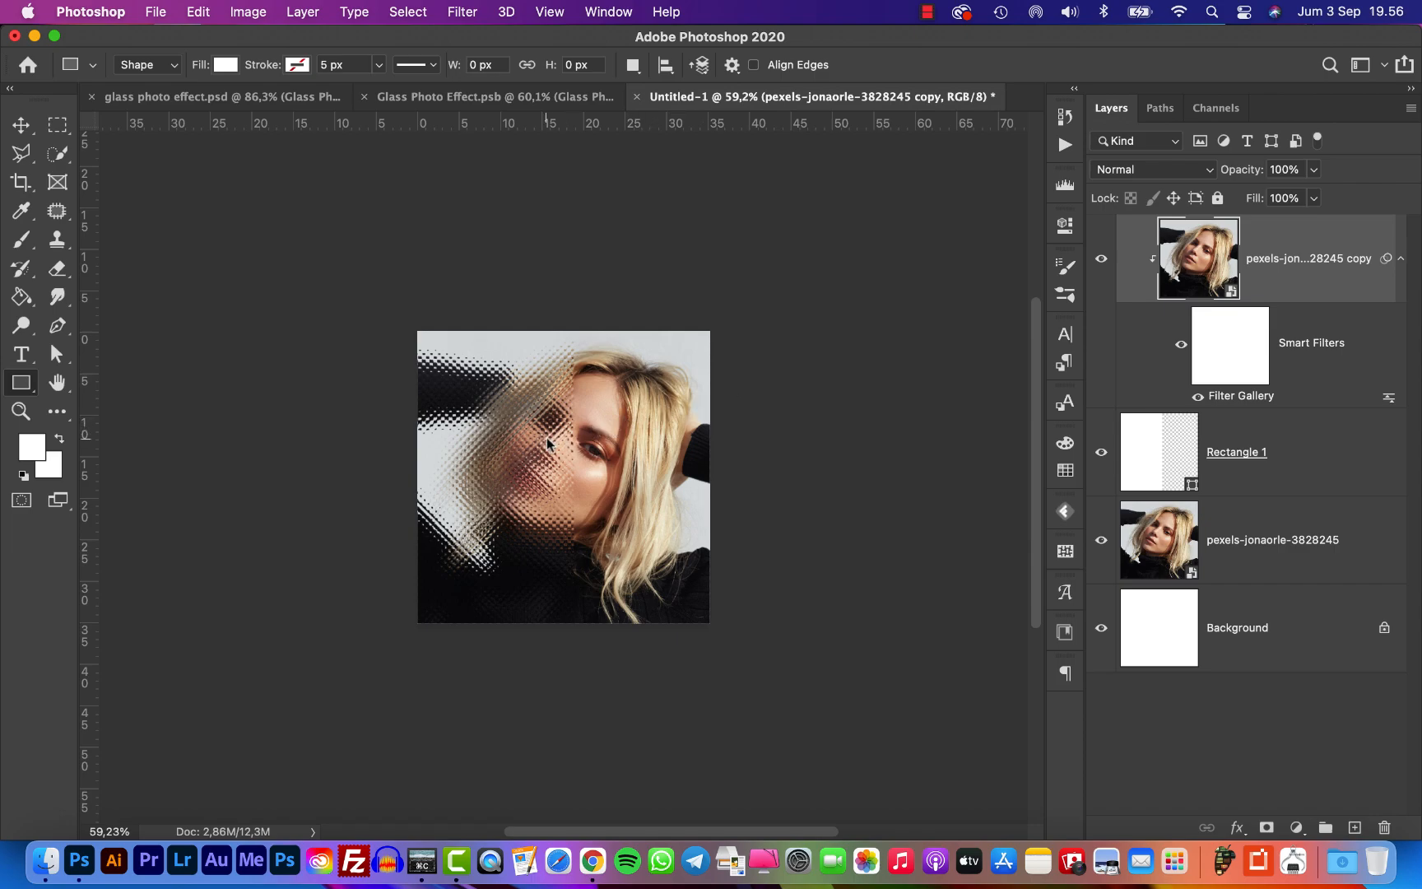
- Add a Stroke effect to the rectangle layer with size 2 px, Inside position, Soft Light blend mode and 100% opacity
{"action": "scroll", "coordinate": [547, 443], "scroll_direction": "up", "scroll_amount": 5}
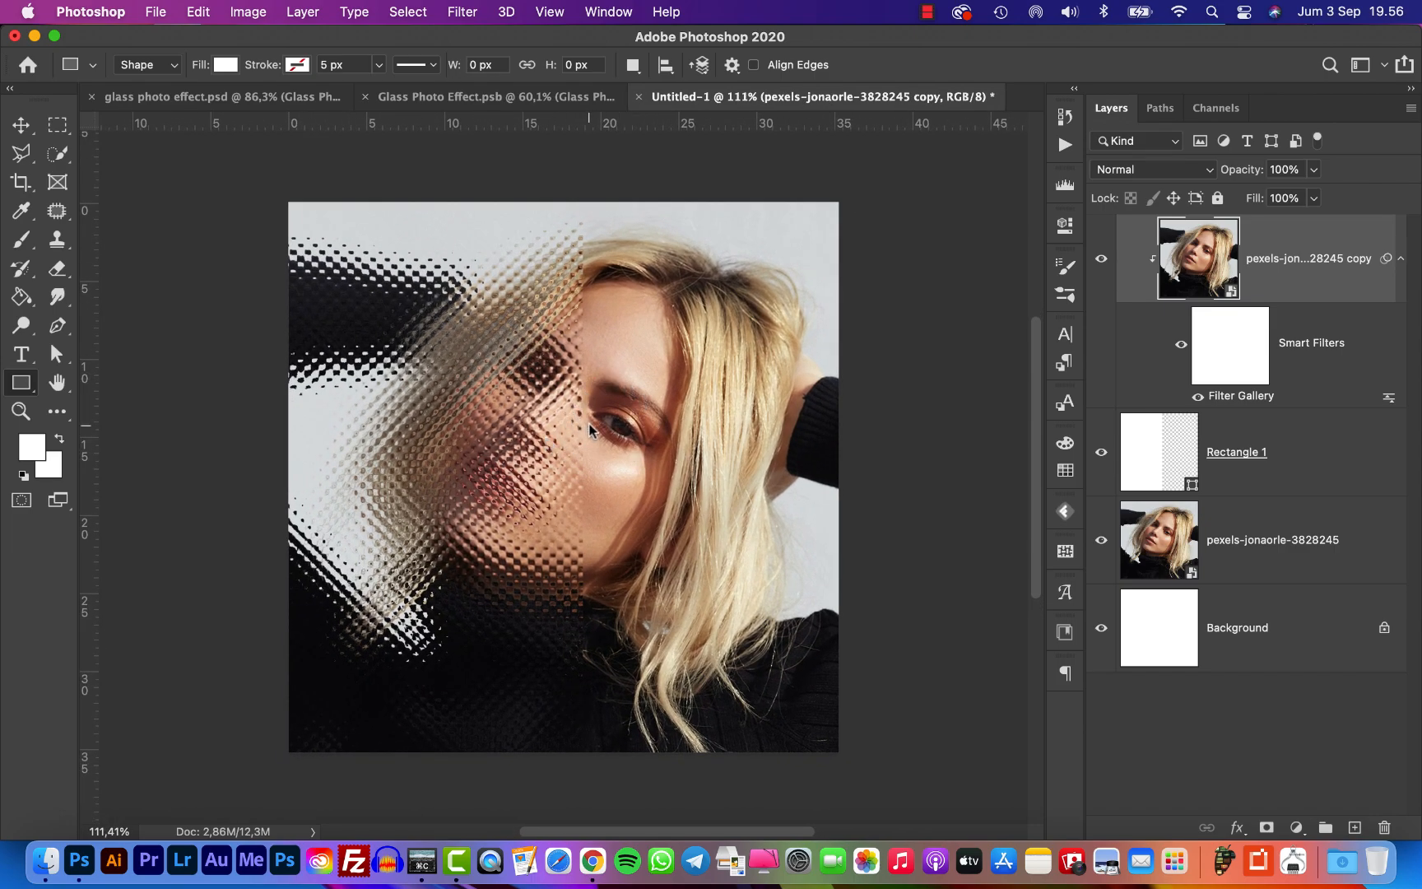
{"action": "left_click", "coordinate": [28, 124]}
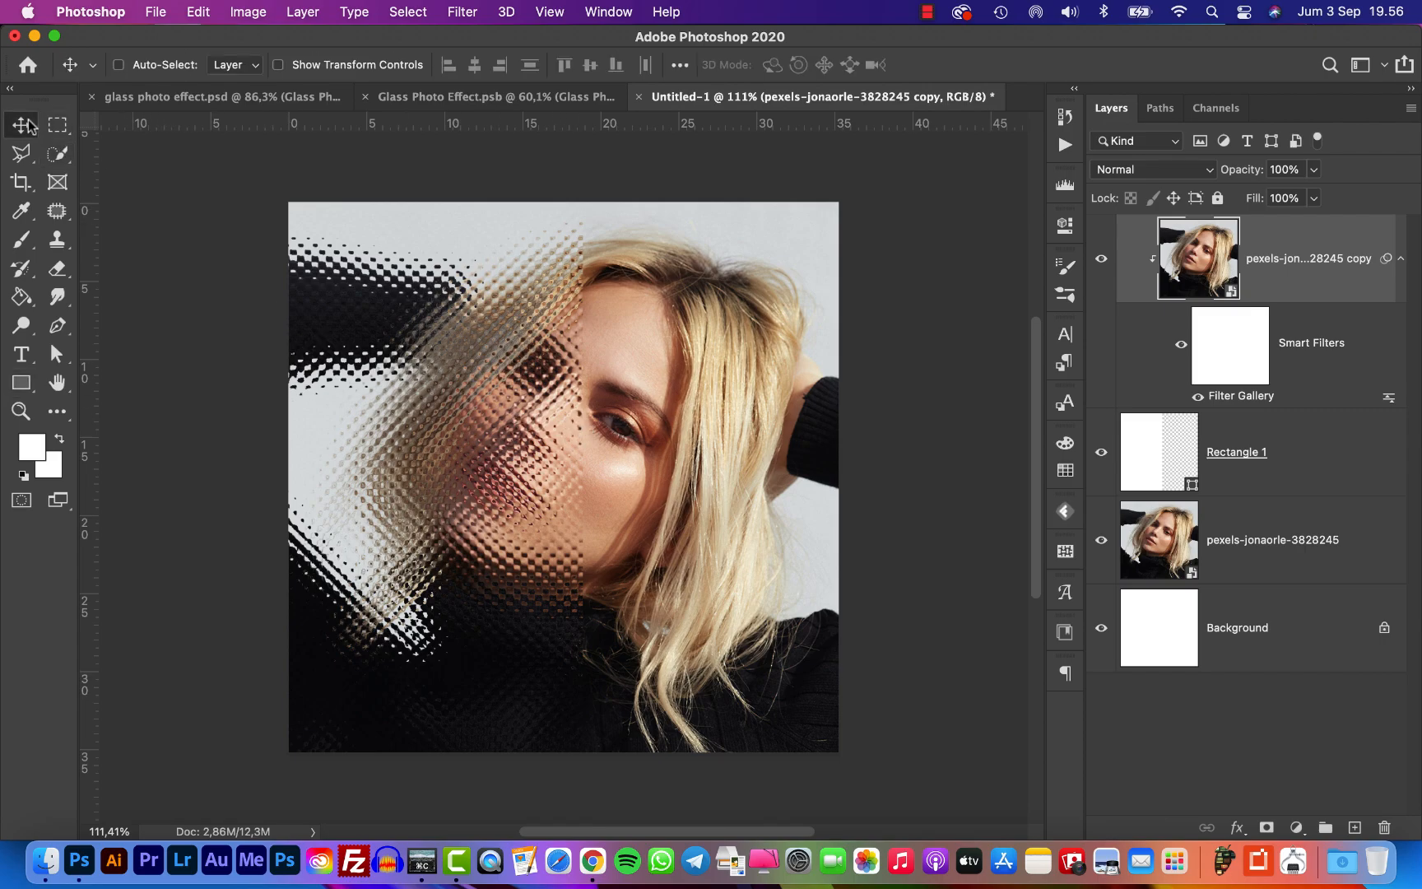
{"action": "left_click", "coordinate": [1290, 477]}
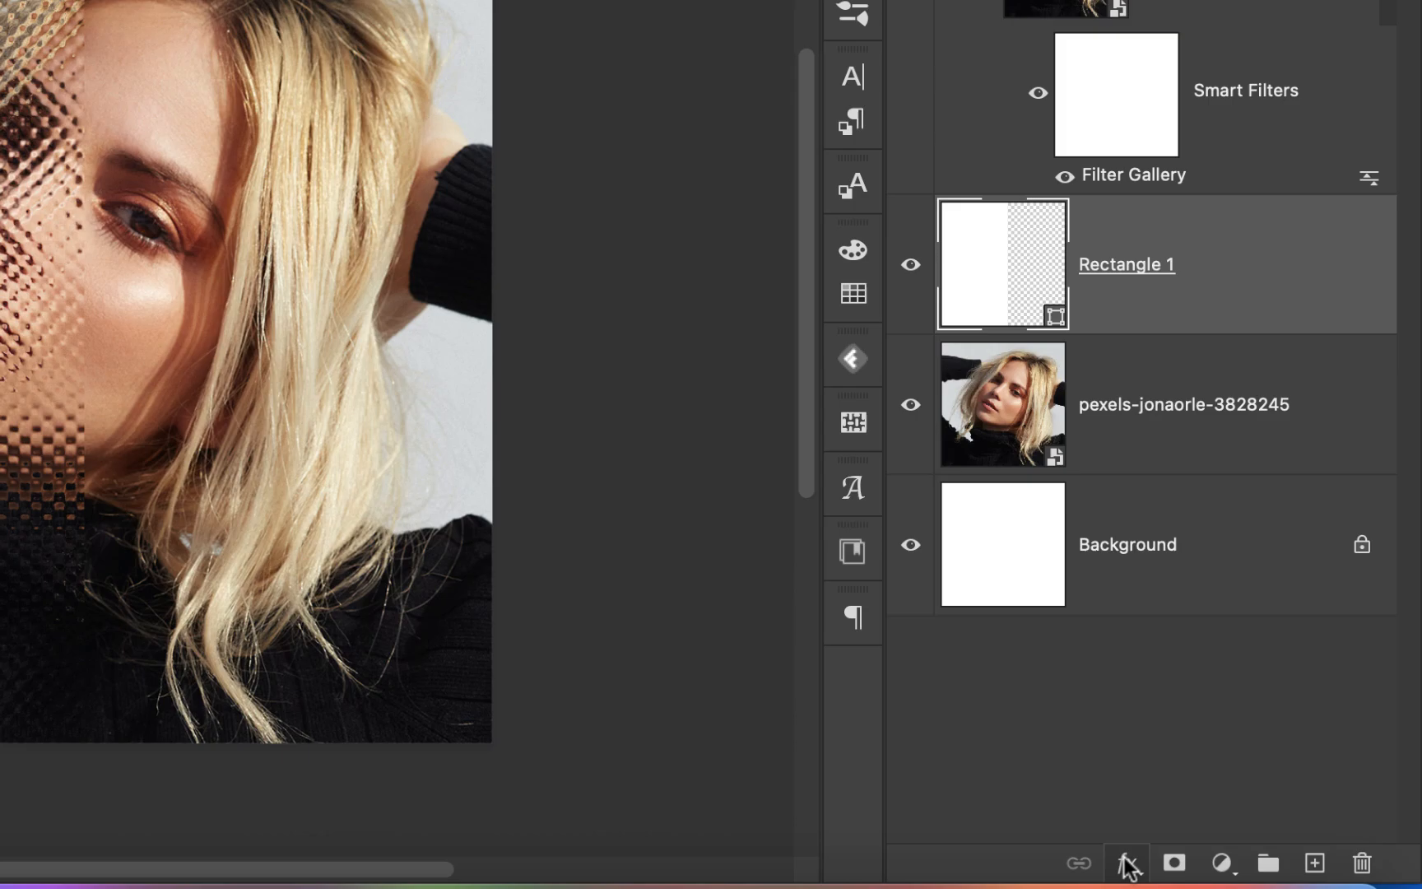
{"action": "left_click", "coordinate": [1237, 828]}
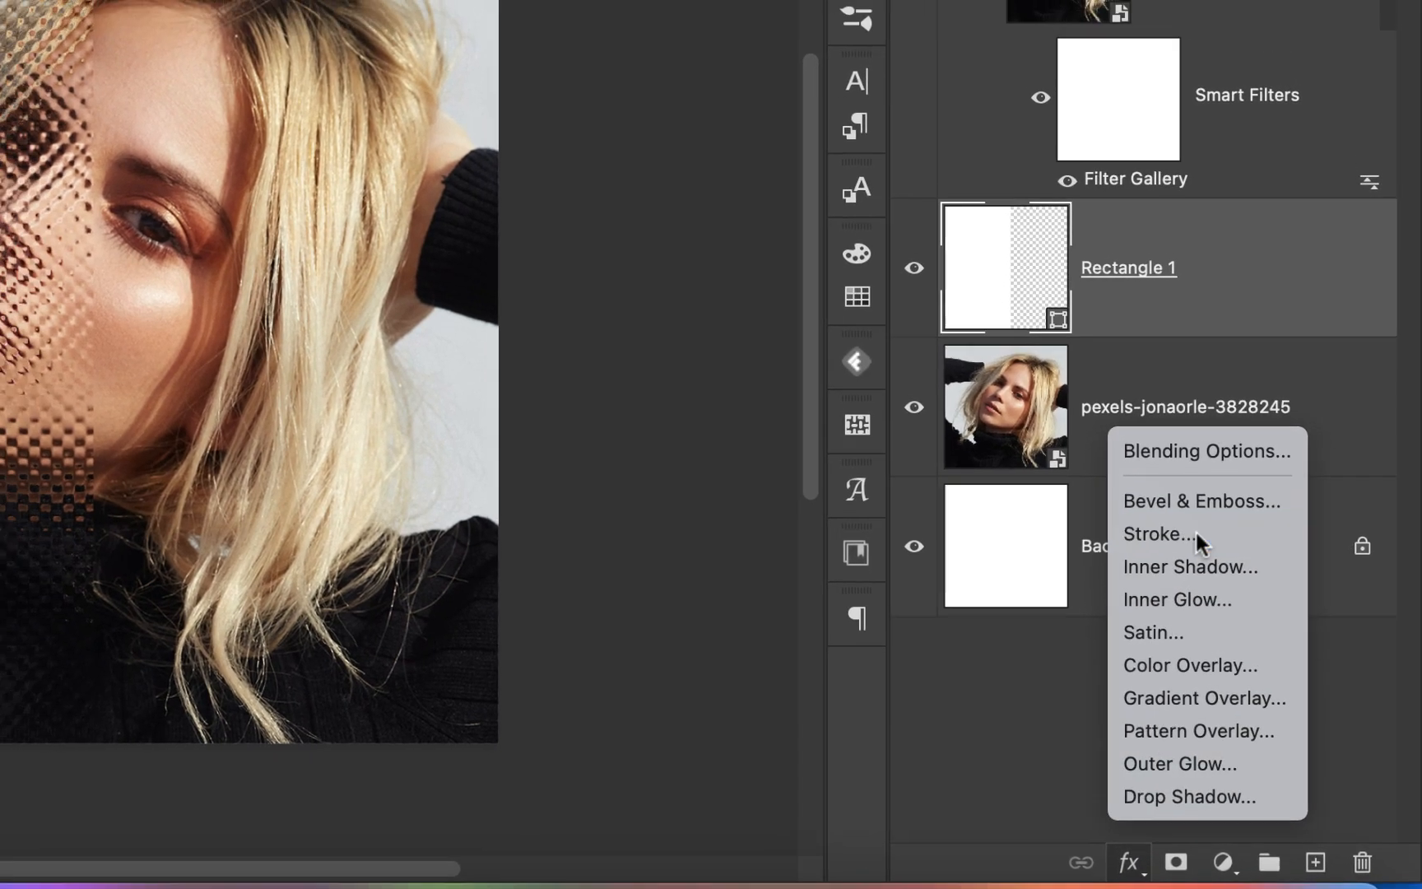
{"action": "left_click", "coordinate": [1184, 520]}
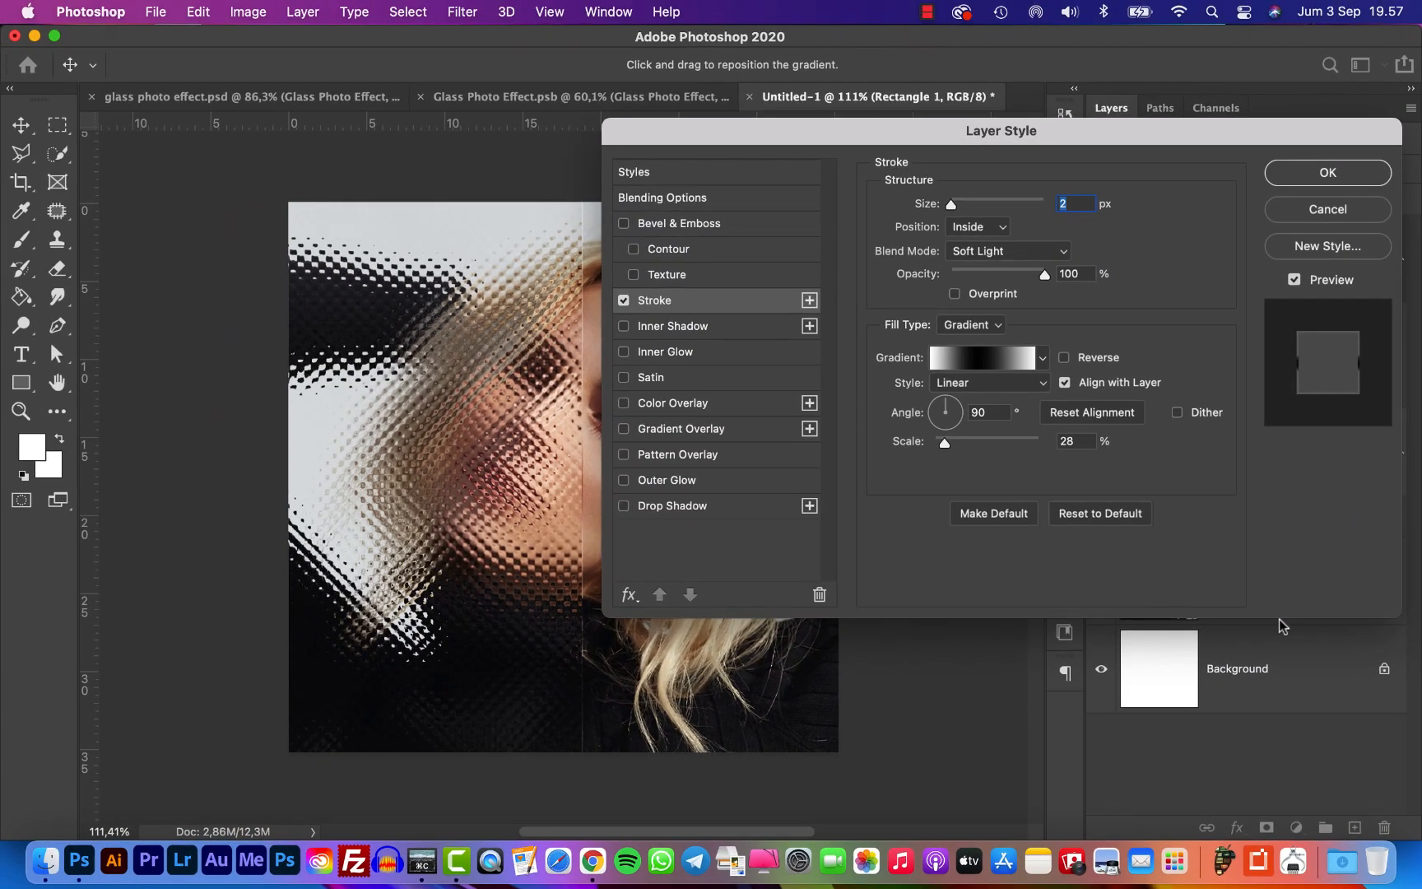
{"action": "left_click", "coordinate": [1072, 204]}
{"action": "left_click", "coordinate": [993, 227]}
{"action": "left_click", "coordinate": [991, 226]}
{"action": "left_click", "coordinate": [1051, 250]}
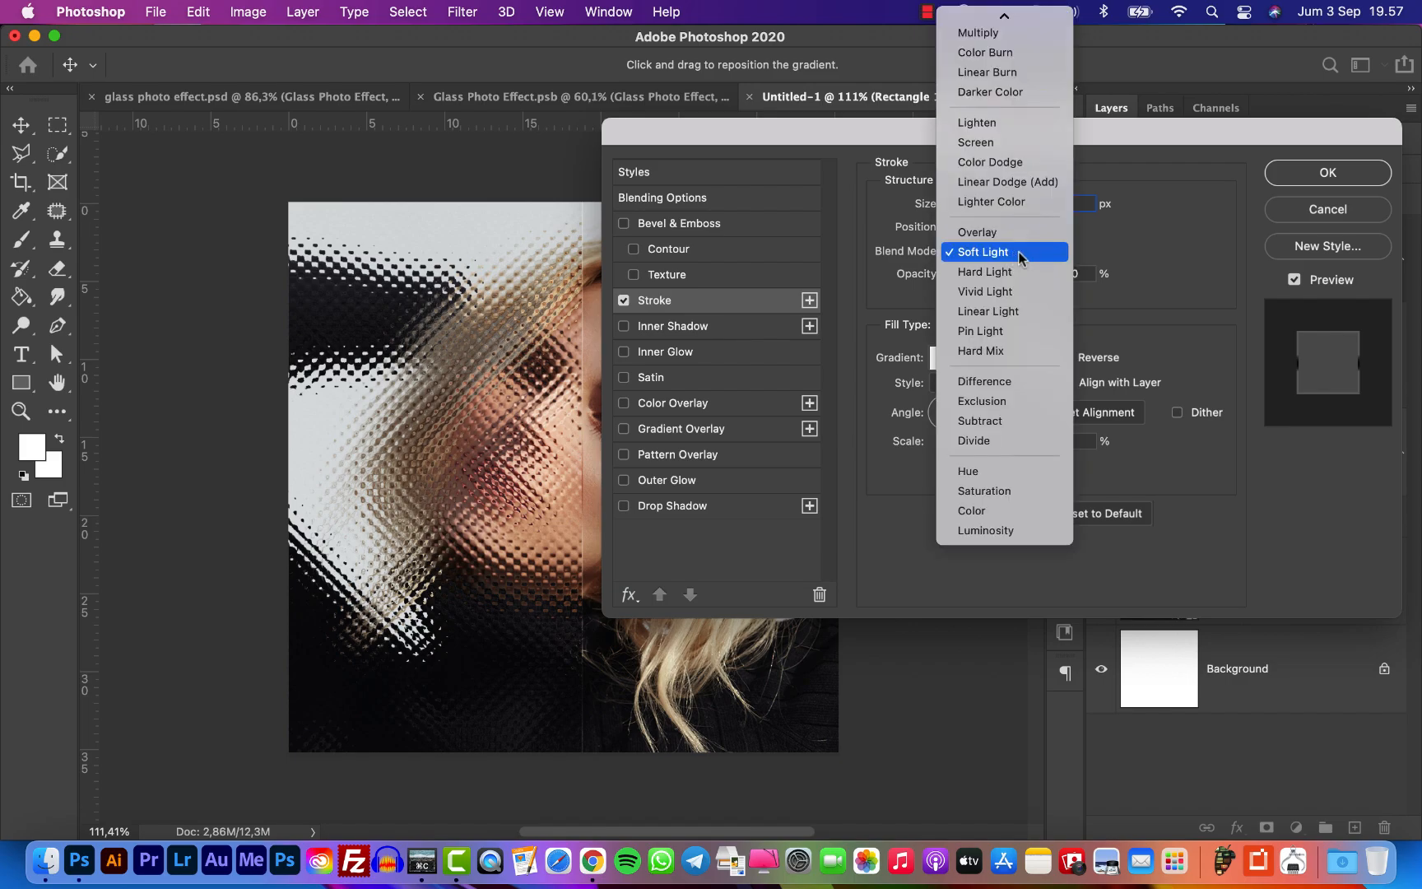
{"action": "left_click", "coordinate": [1019, 252]}
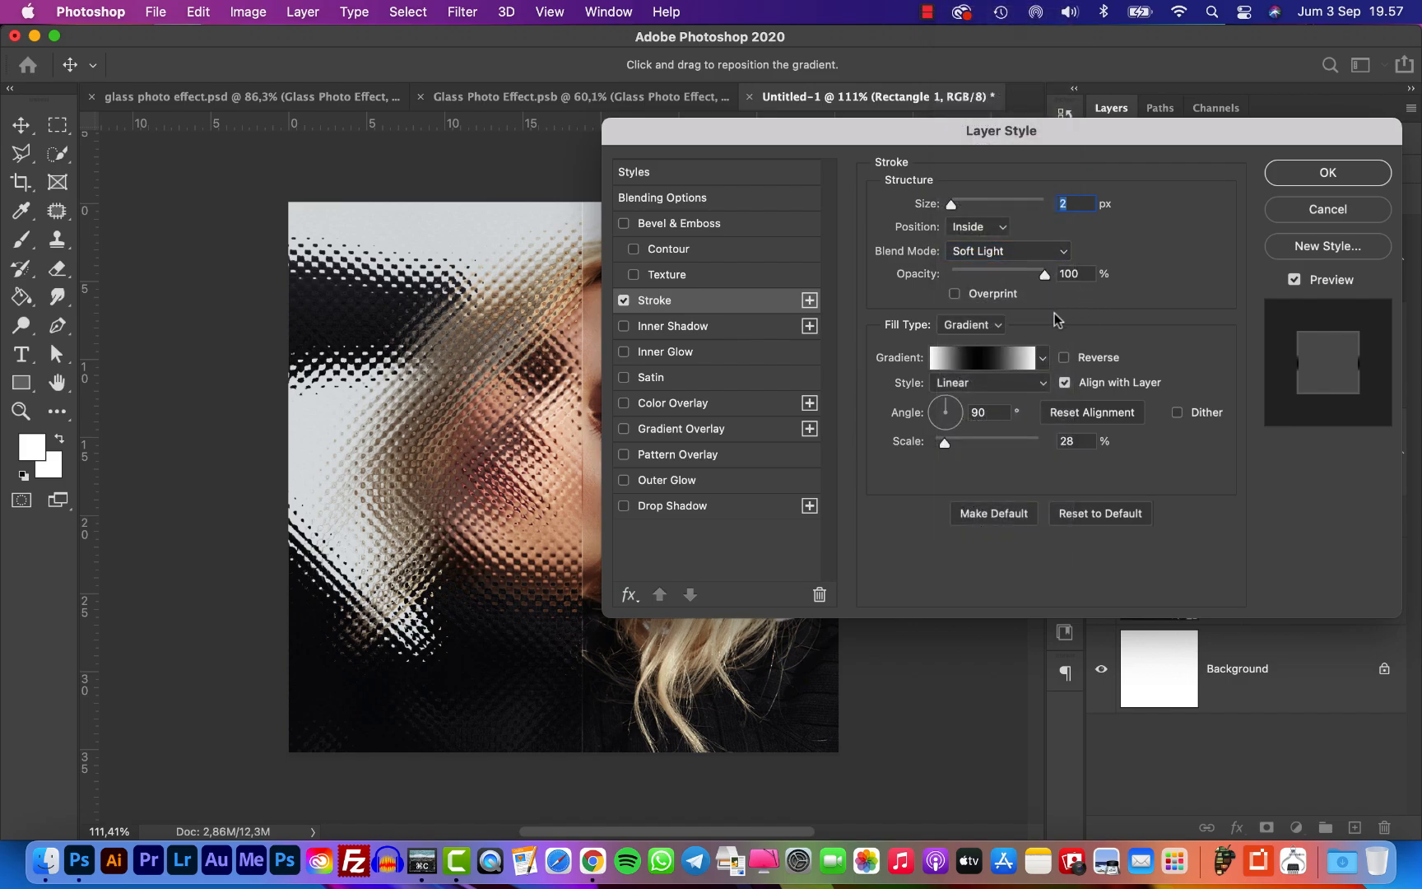
- Build a white-black-white stroke gradient with the black stop at 47%, tilt its angle clockwise to just over 60°, and apply the stroke
{"action": "left_click", "coordinate": [999, 354]}
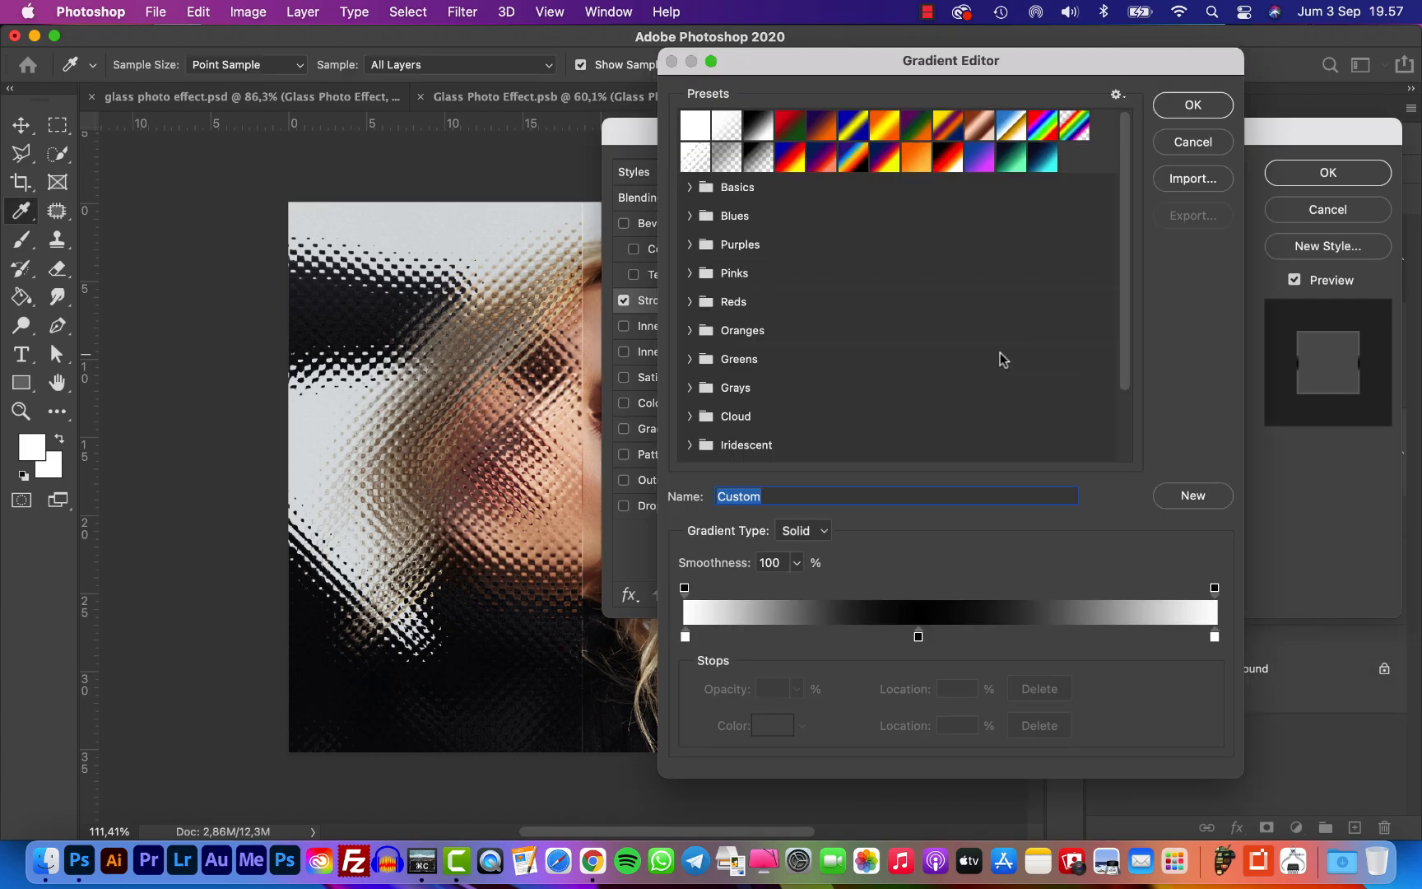
{"action": "left_click", "coordinate": [755, 125]}
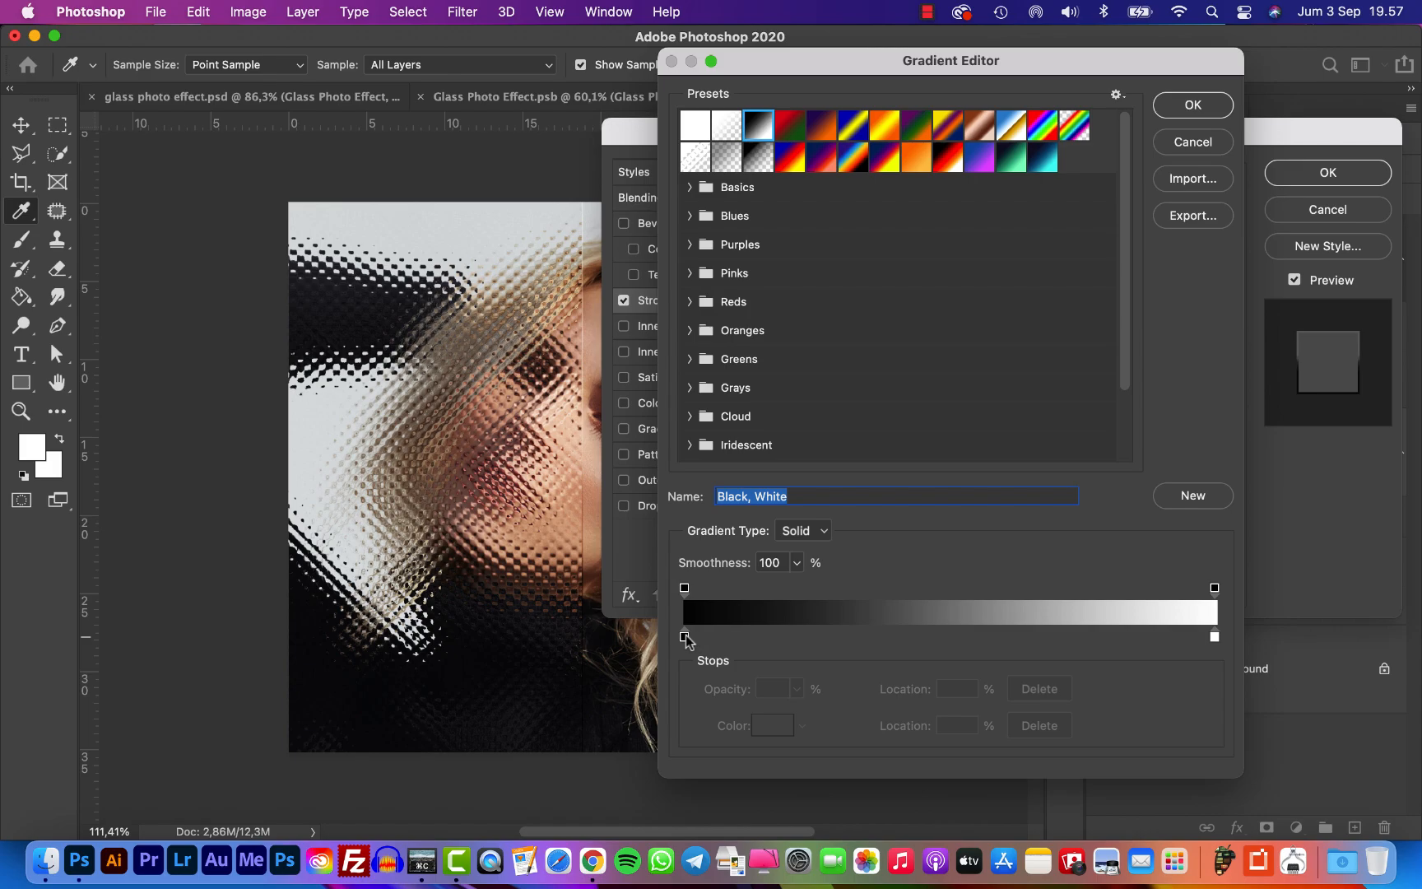
{"action": "left_click_drag", "start_coordinate": [685, 638], "coordinate": [934, 638]}
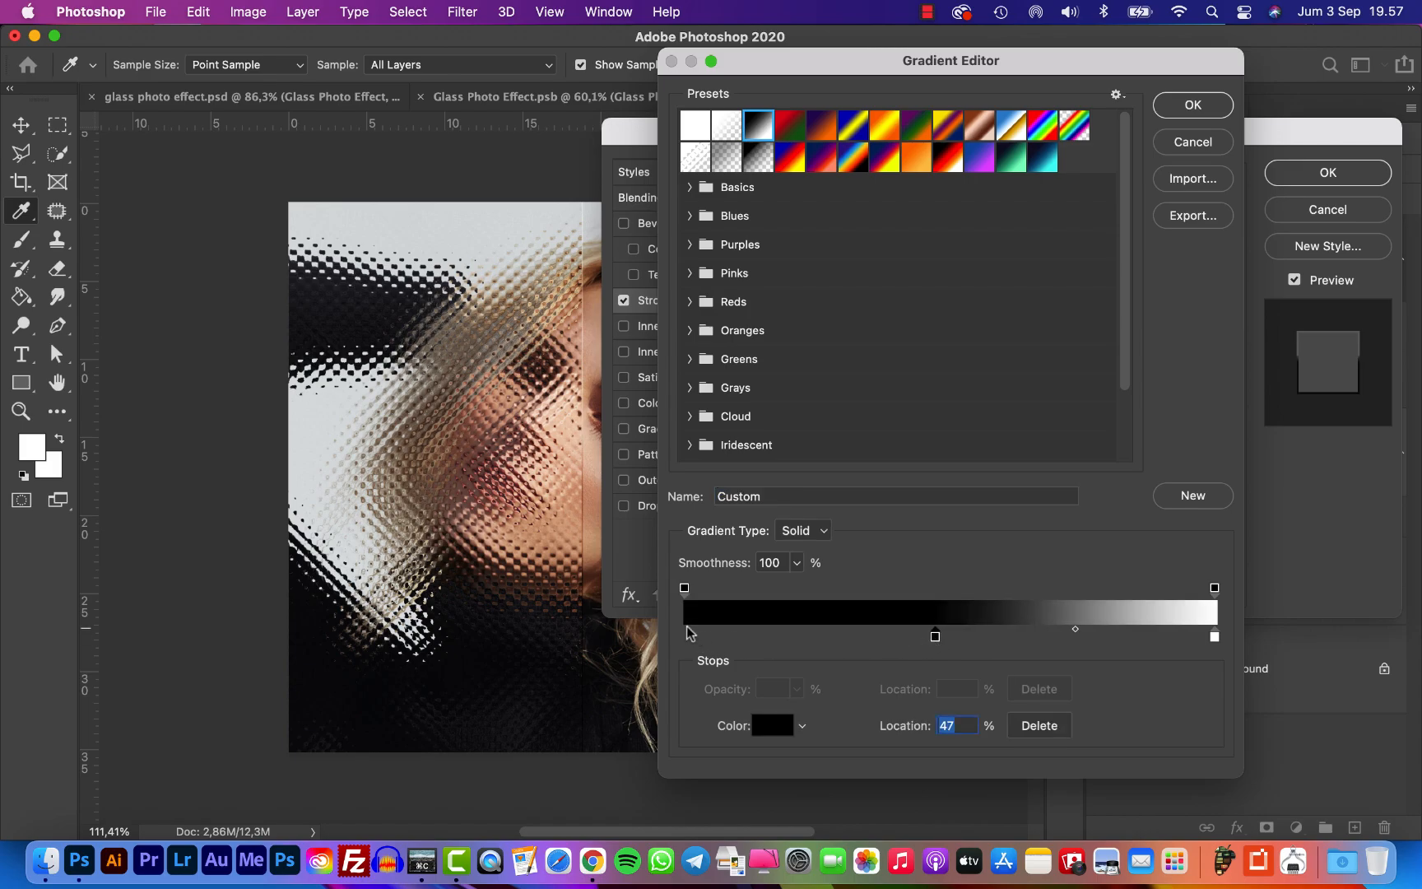
{"action": "left_click", "coordinate": [688, 633]}
{"action": "left_click", "coordinate": [769, 724]}
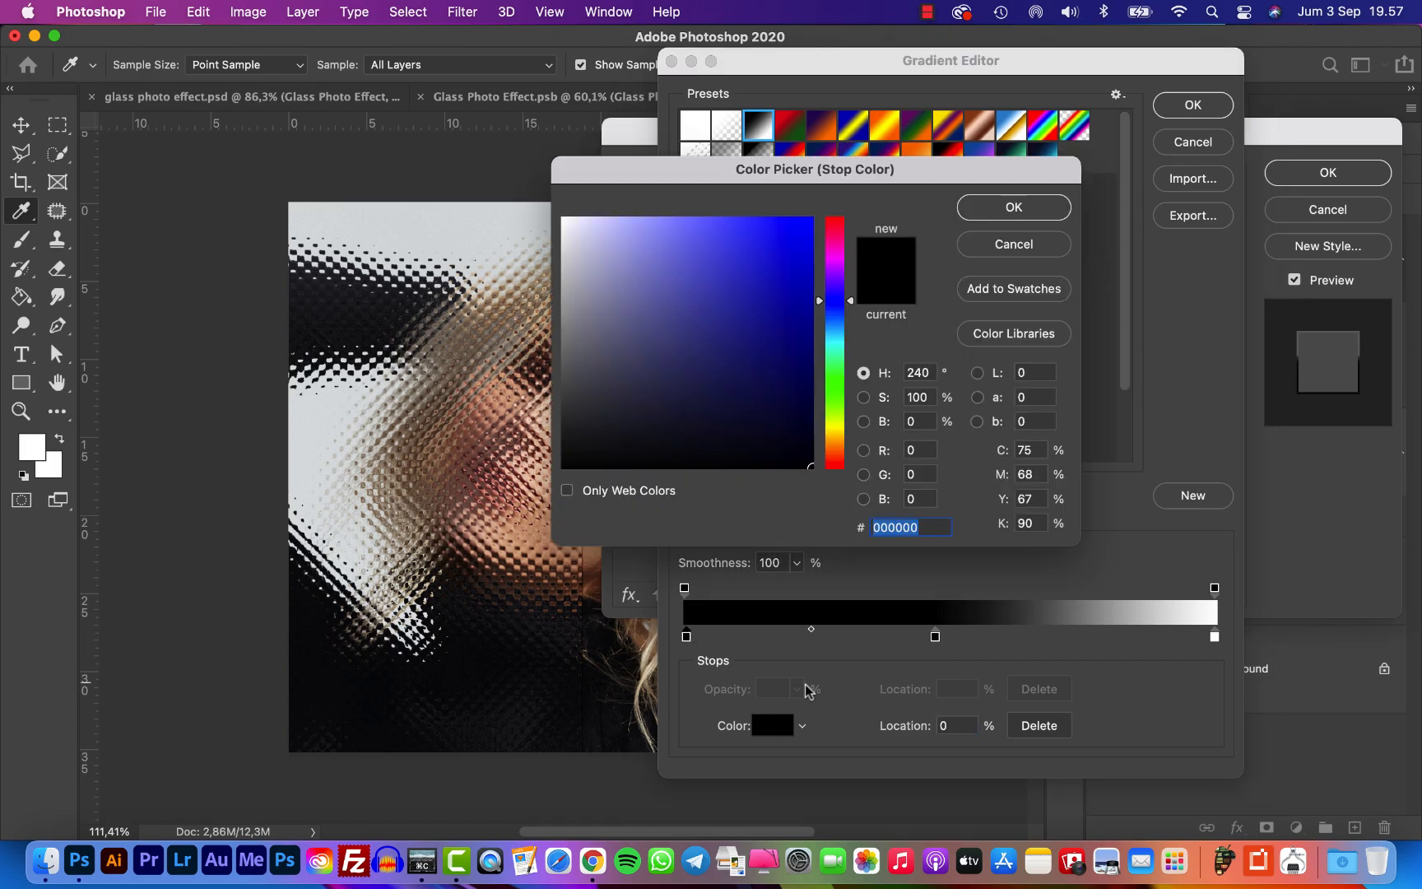
{"action": "left_click_drag", "start_coordinate": [758, 410], "coordinate": [563, 218]}
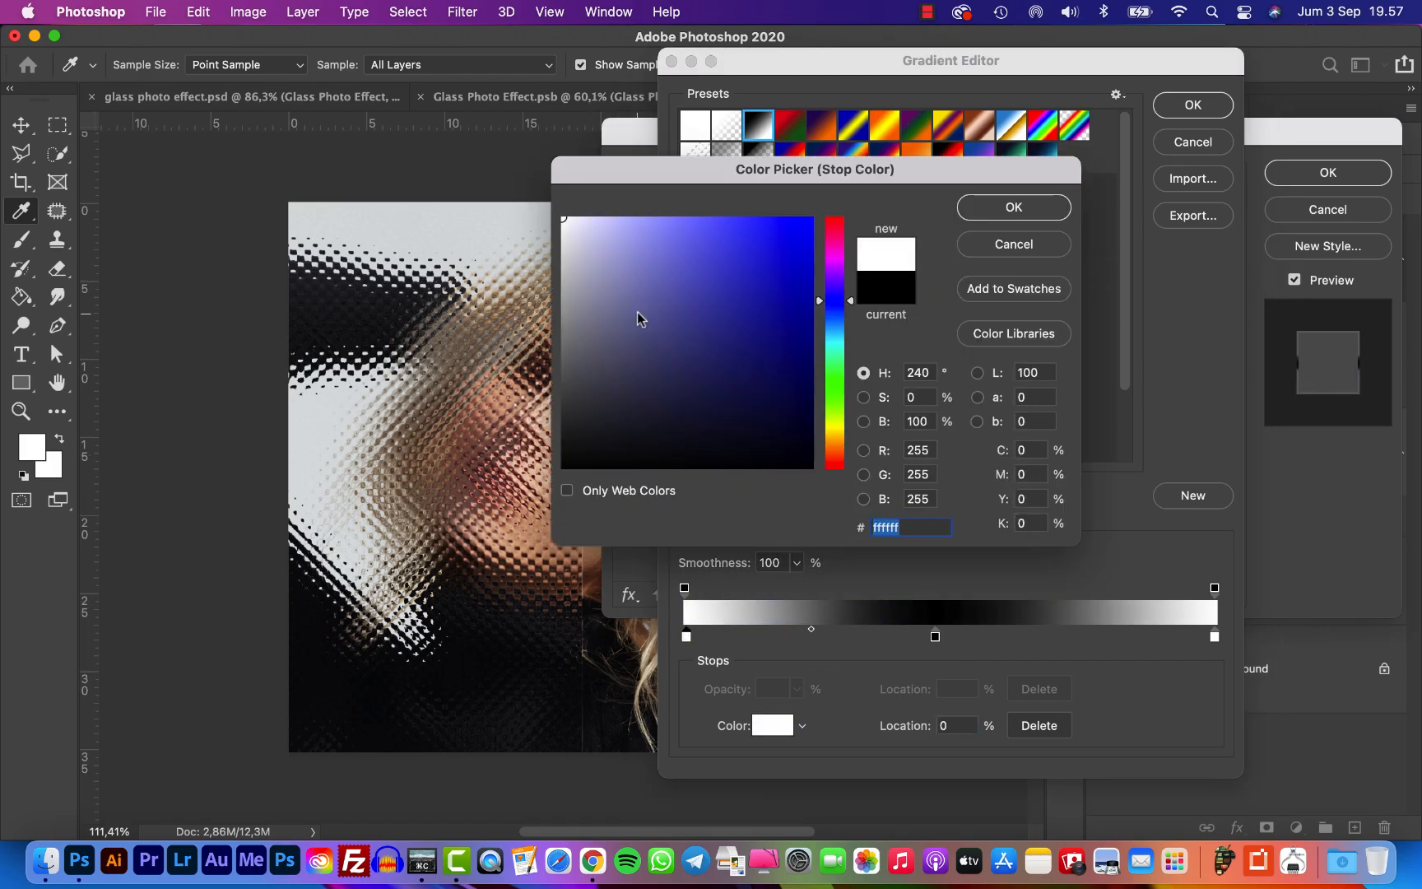
{"action": "left_click", "coordinate": [1050, 206]}
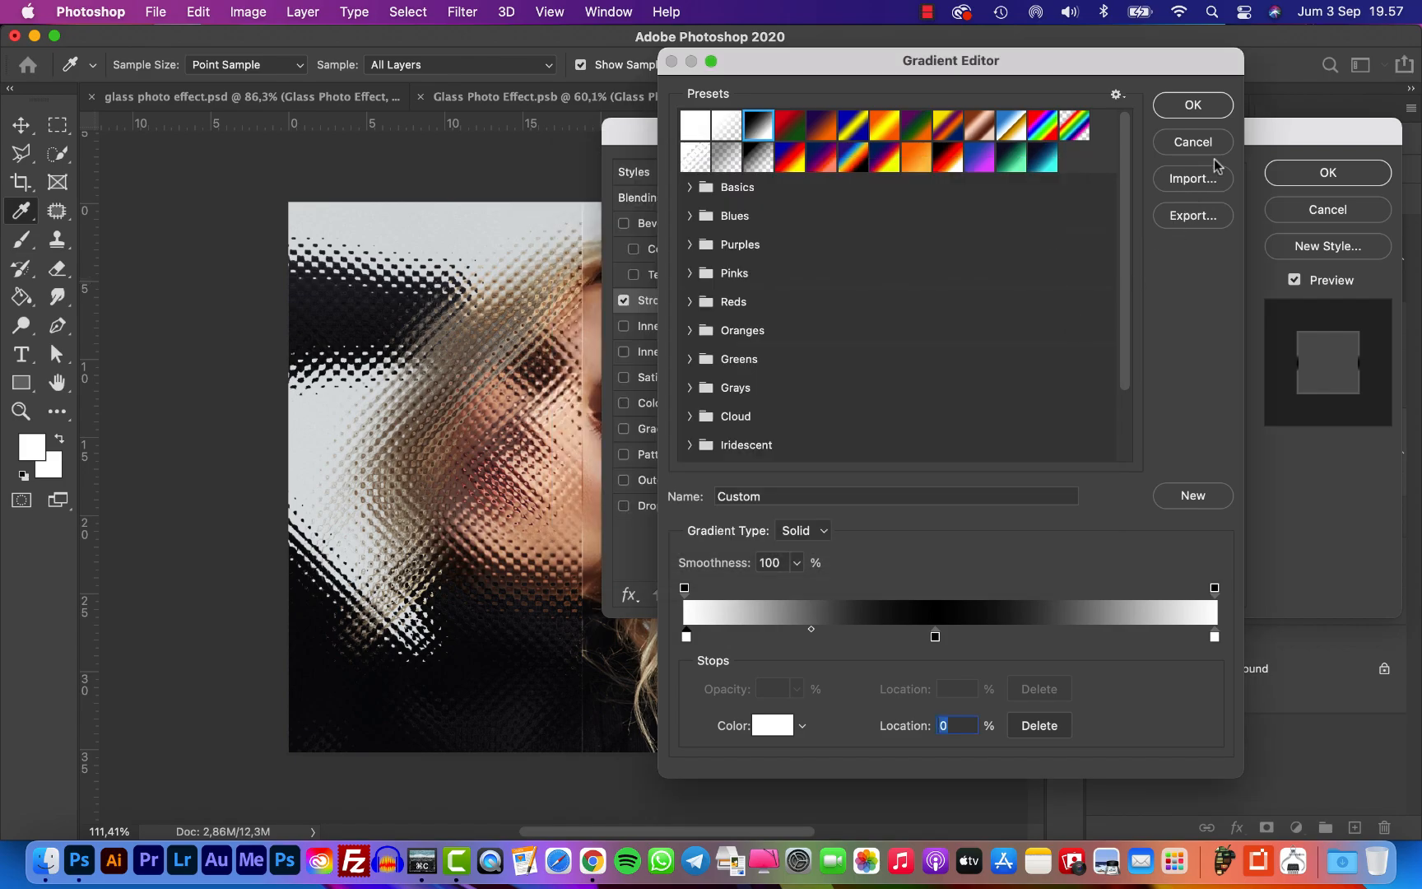
{"action": "left_click", "coordinate": [1192, 105]}
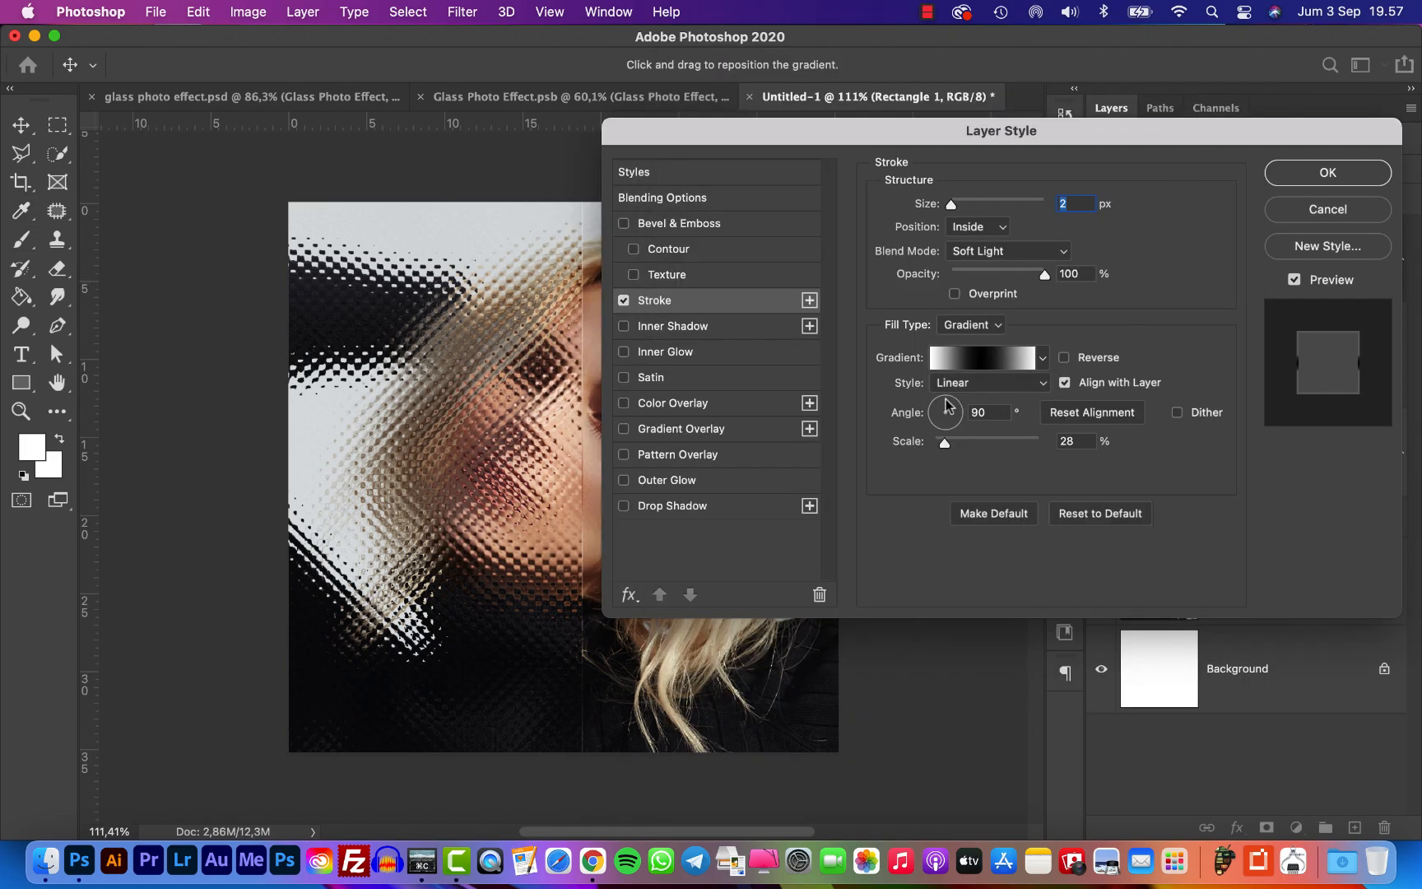
{"action": "left_click_drag", "start_coordinate": [945, 405], "coordinate": [949, 405]}
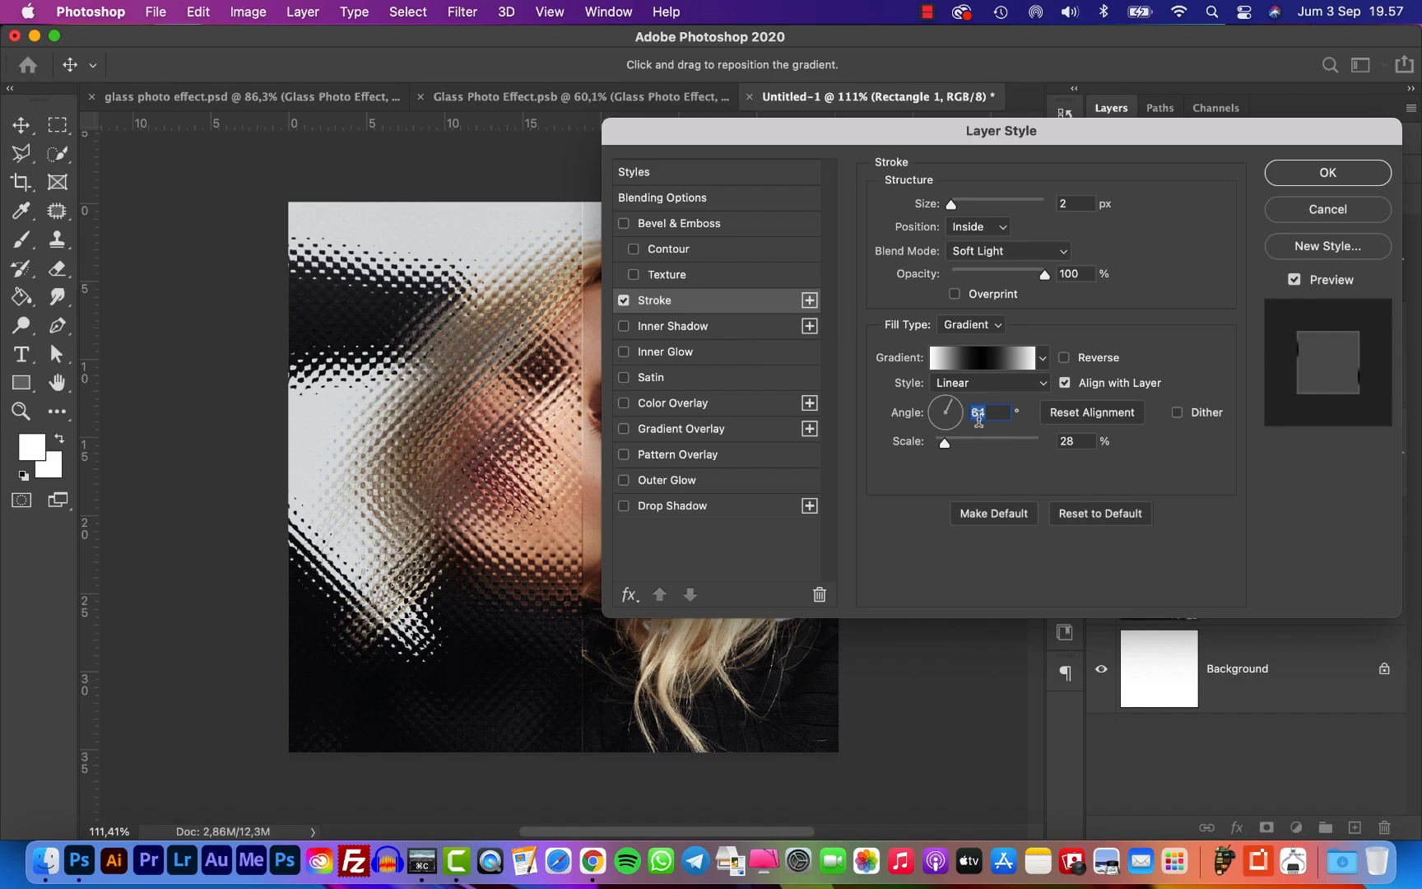
{"action": "left_click", "coordinate": [1325, 176]}
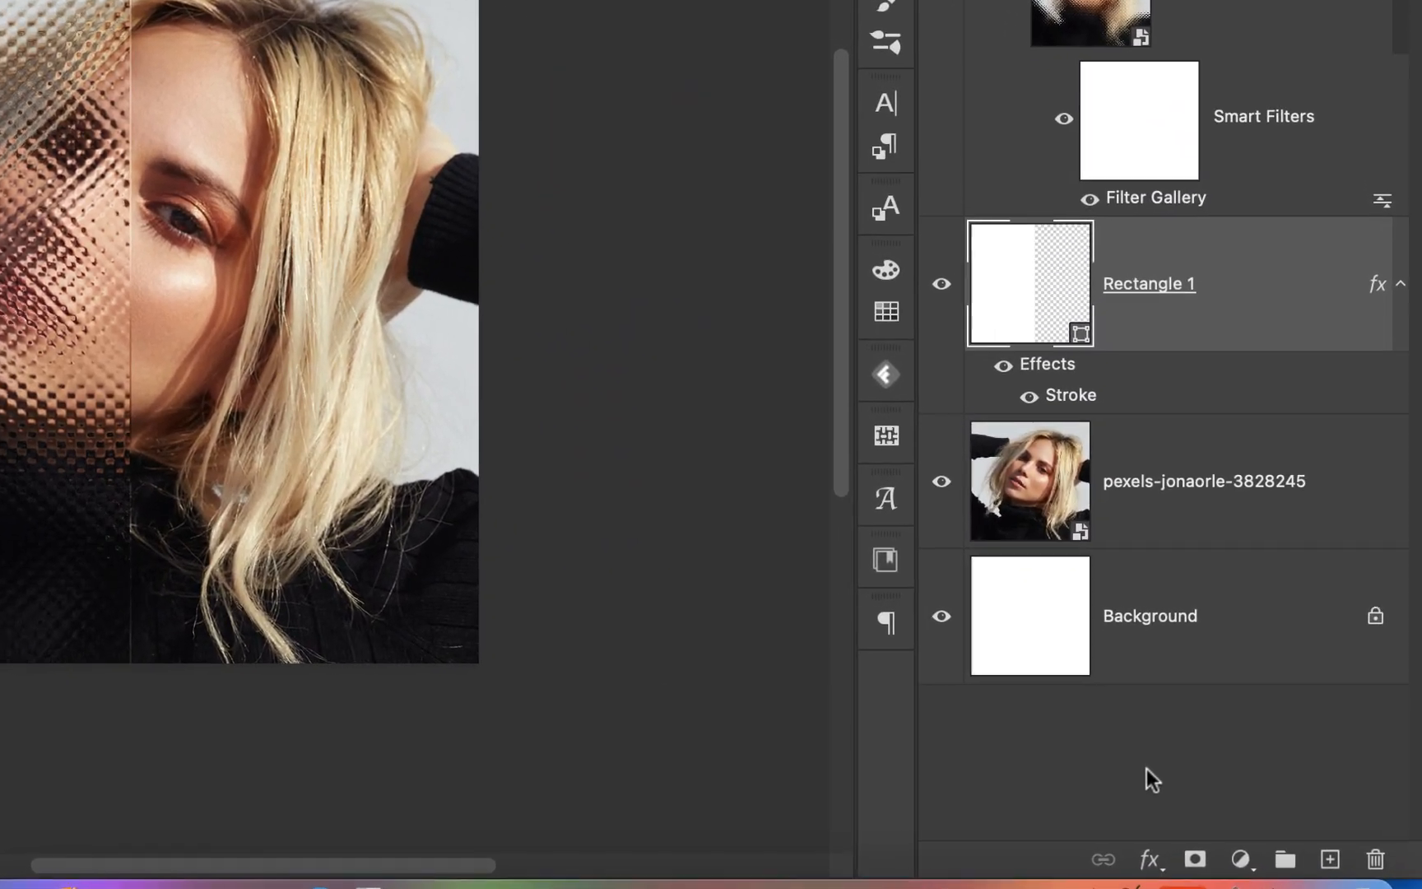
- Add a black Drop Shadow to the rectangle layer: Normal mode, 35% opacity, 134° angle, 15 px distance, 0% spread and 55 px size
{"action": "left_click", "coordinate": [1236, 827]}
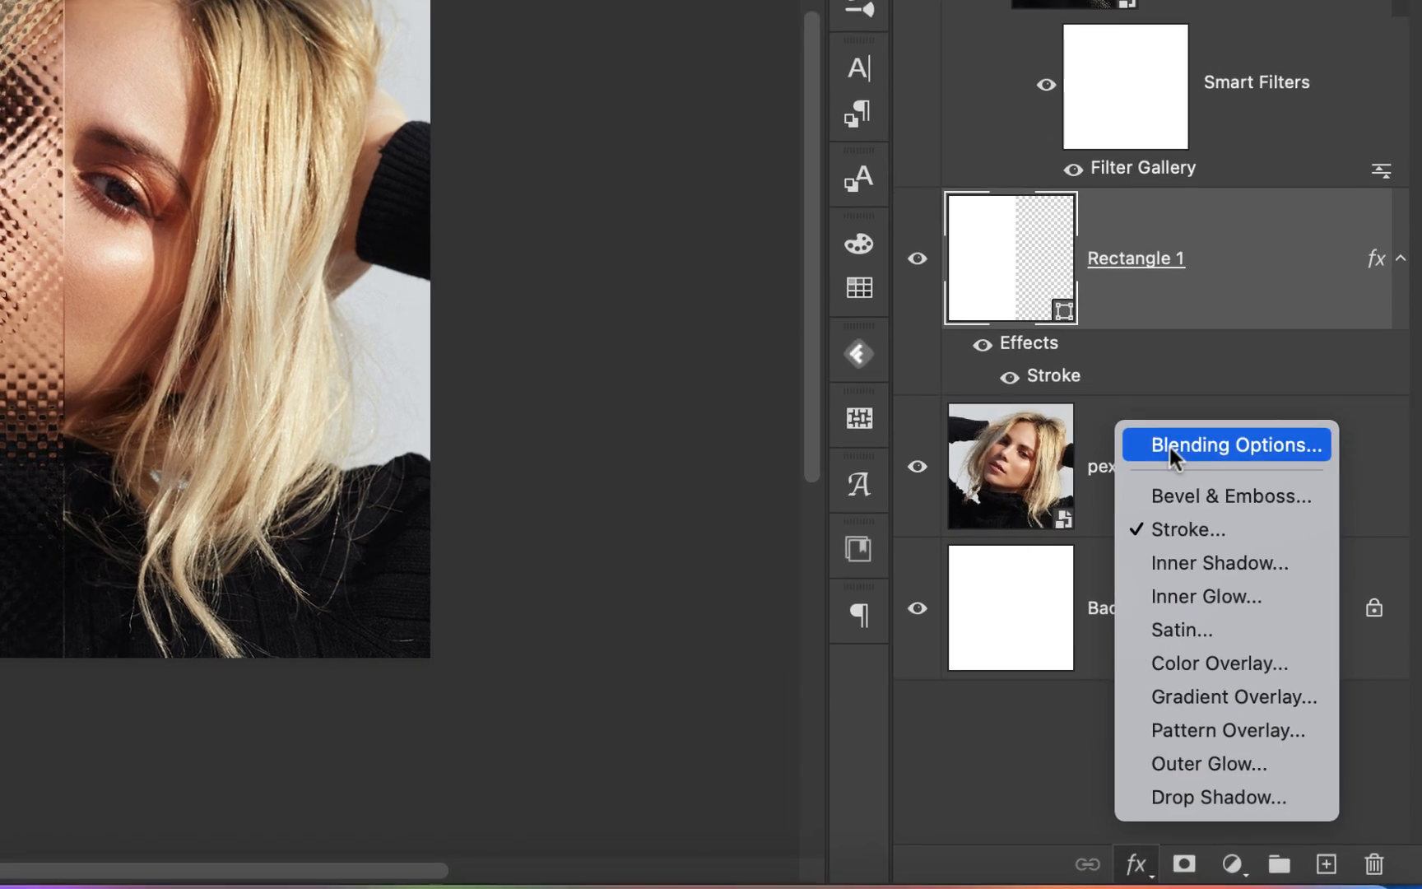
{"action": "left_click", "coordinate": [1168, 436]}
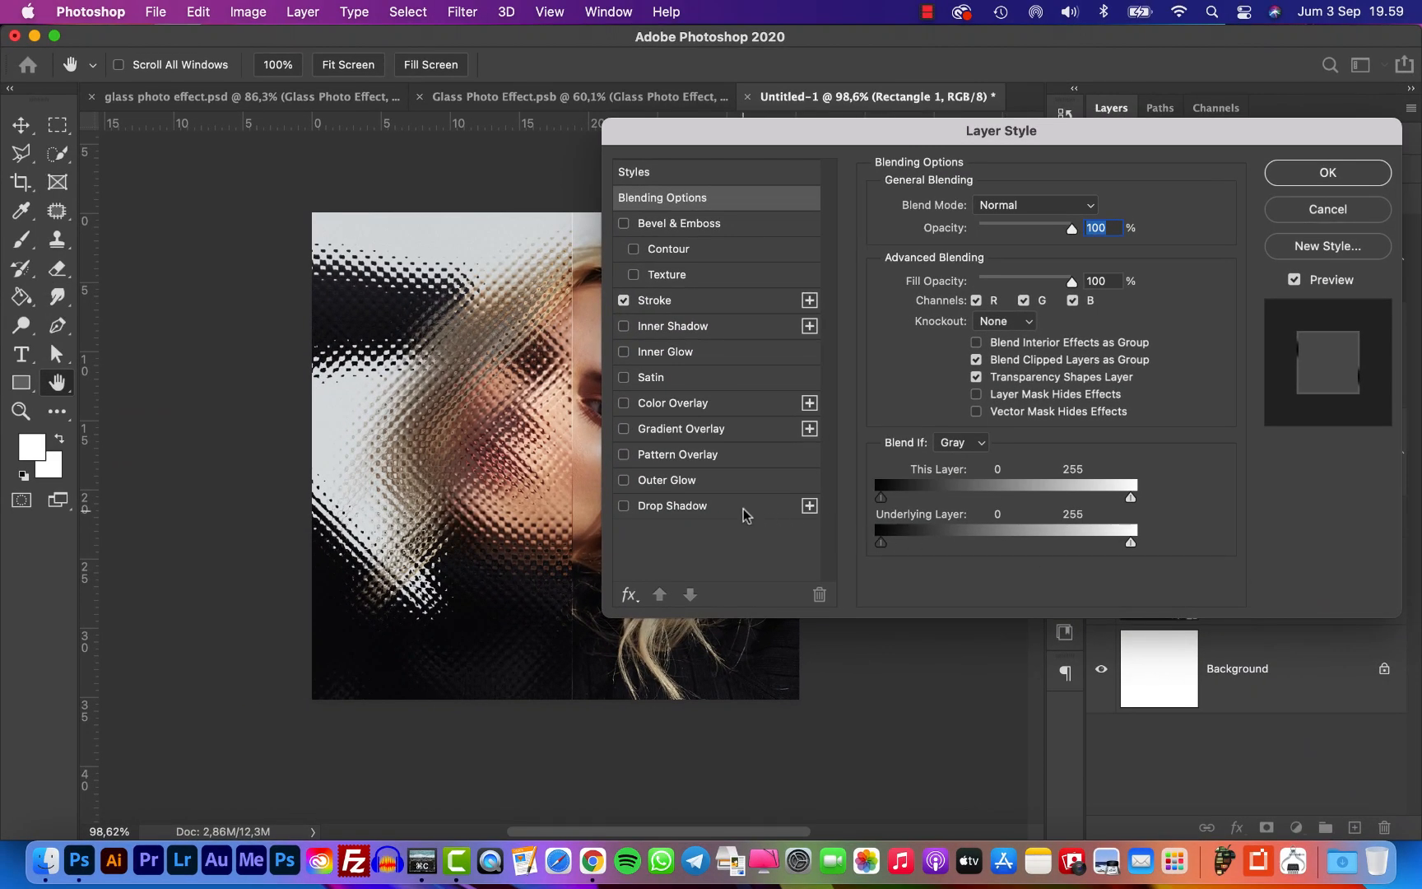
{"action": "left_click", "coordinate": [743, 509]}
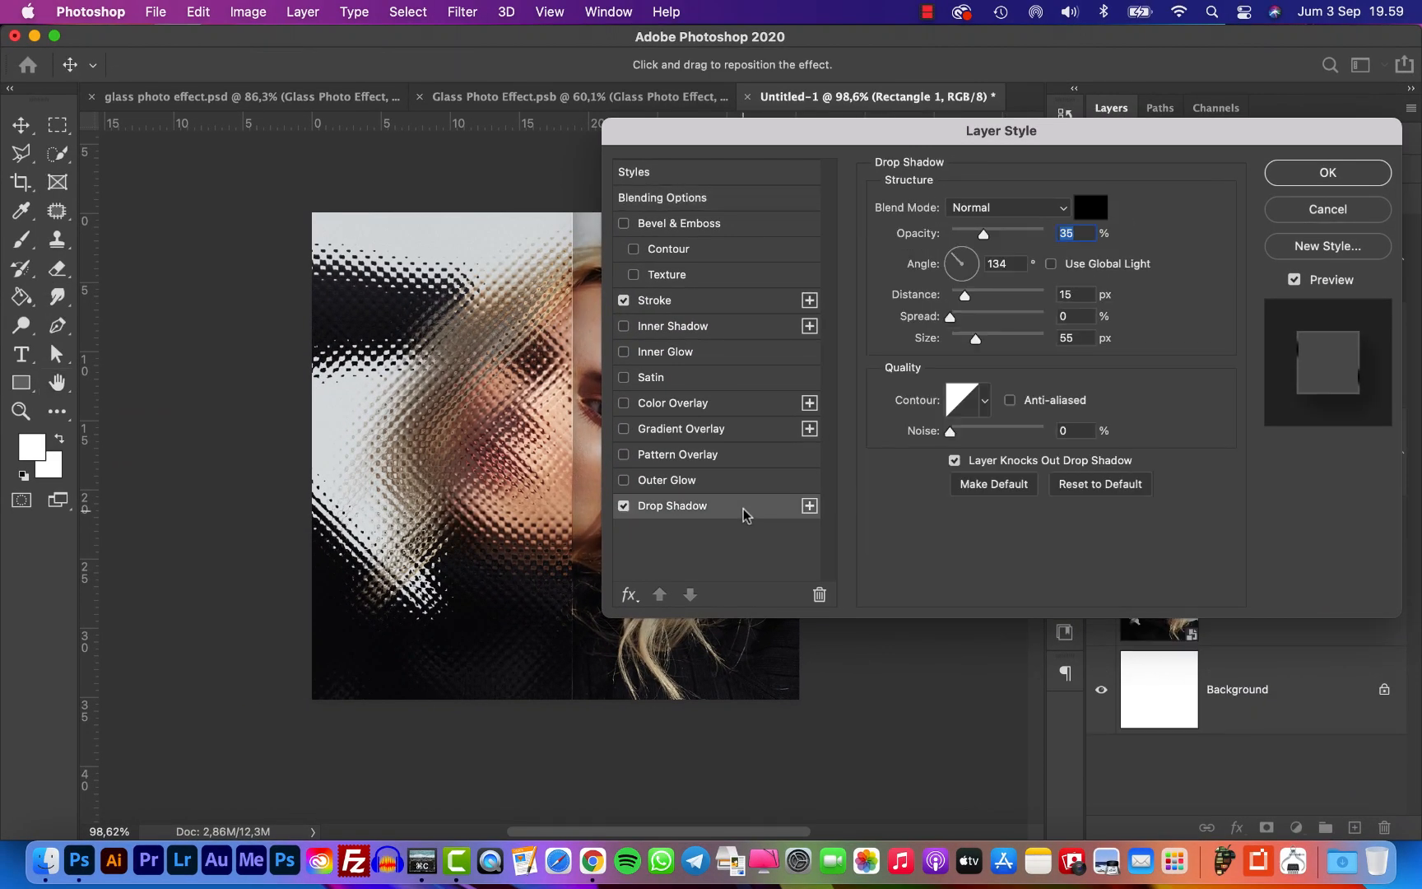
{"action": "left_click", "coordinate": [1004, 211]}
{"action": "left_click", "coordinate": [1004, 209]}
{"action": "left_click", "coordinate": [1057, 295]}
{"action": "key", "text": "Tab"}
{"action": "key", "text": "Tab"}
{"action": "left_click", "coordinate": [1326, 175]}
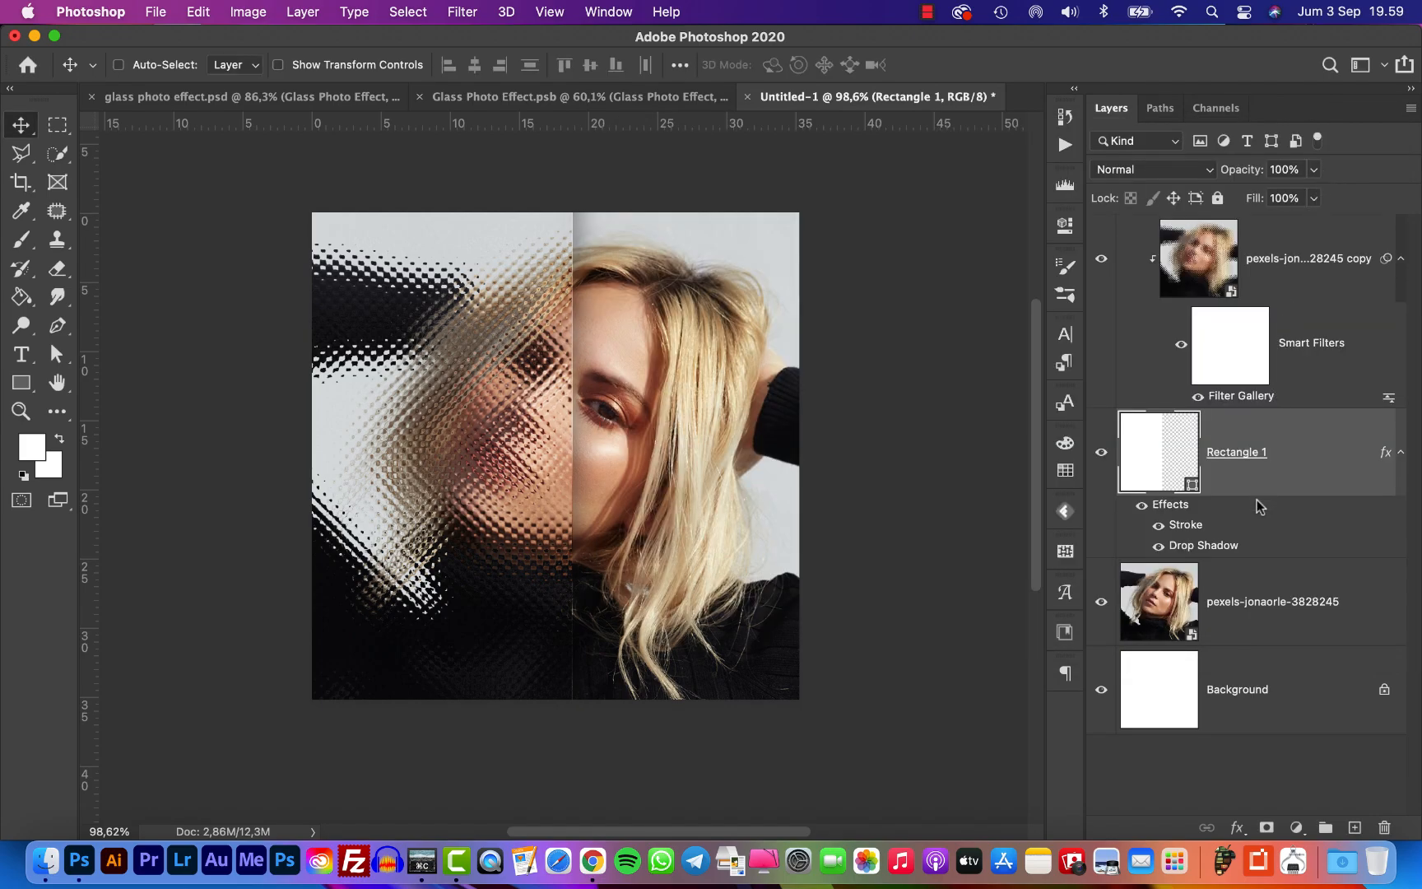